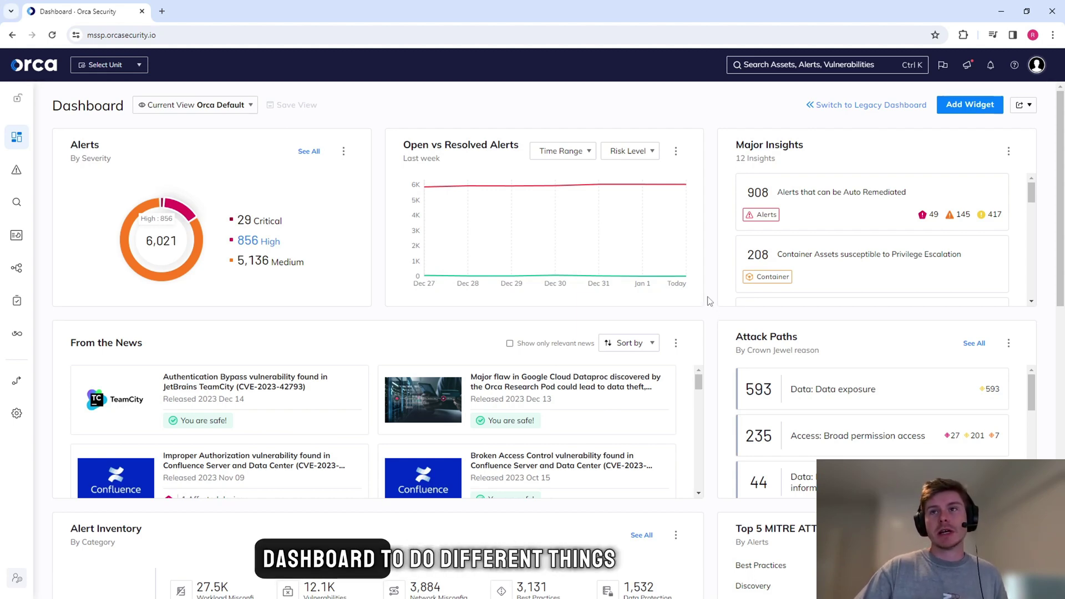
- Move the Alerts widget to the middle slot, then scroll the From the News feed to the cURL CVE-2023-38545 item
{"action": "left_click_drag", "start_coordinate": [202, 136], "coordinate": [534, 179]}
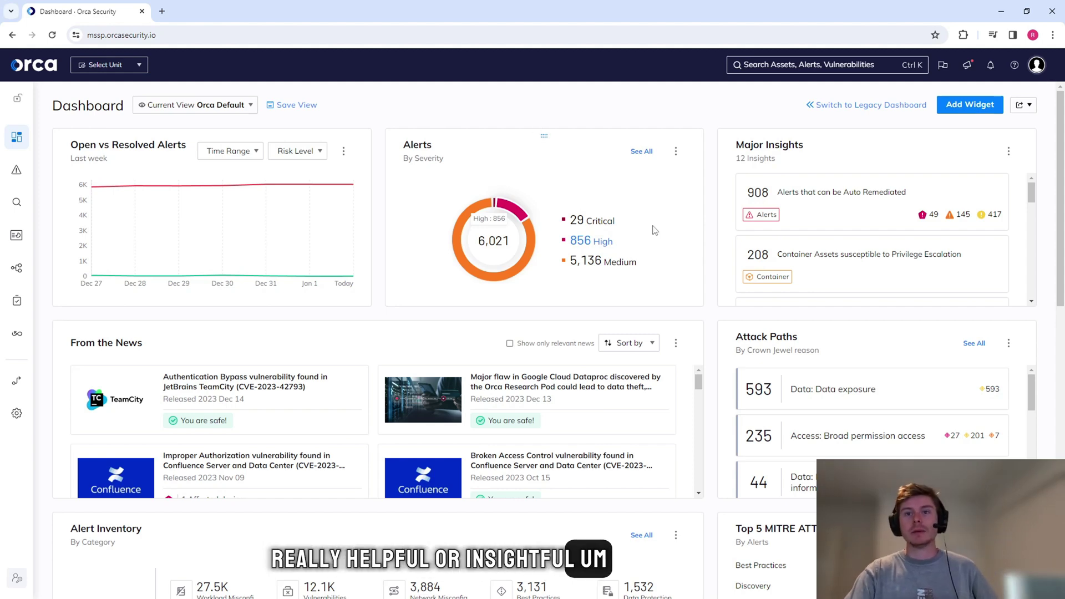
{"action": "scroll", "coordinate": [711, 352], "scroll_direction": "down", "scroll_amount": 1}
{"action": "scroll", "coordinate": [722, 357], "scroll_direction": "down", "scroll_amount": 1}
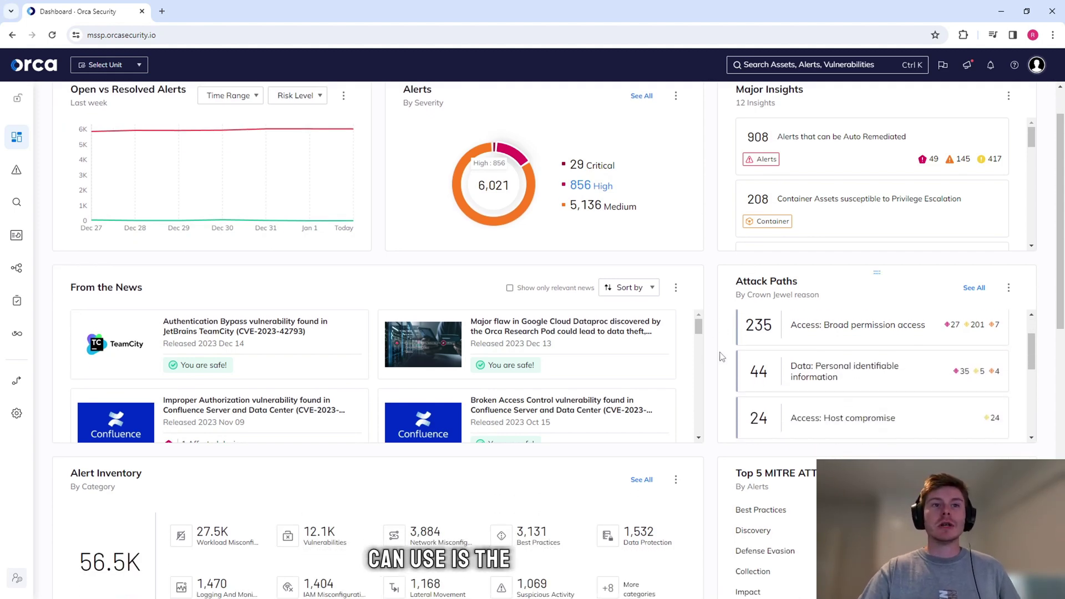
{"action": "scroll", "coordinate": [716, 369], "scroll_direction": "down", "scroll_amount": 1}
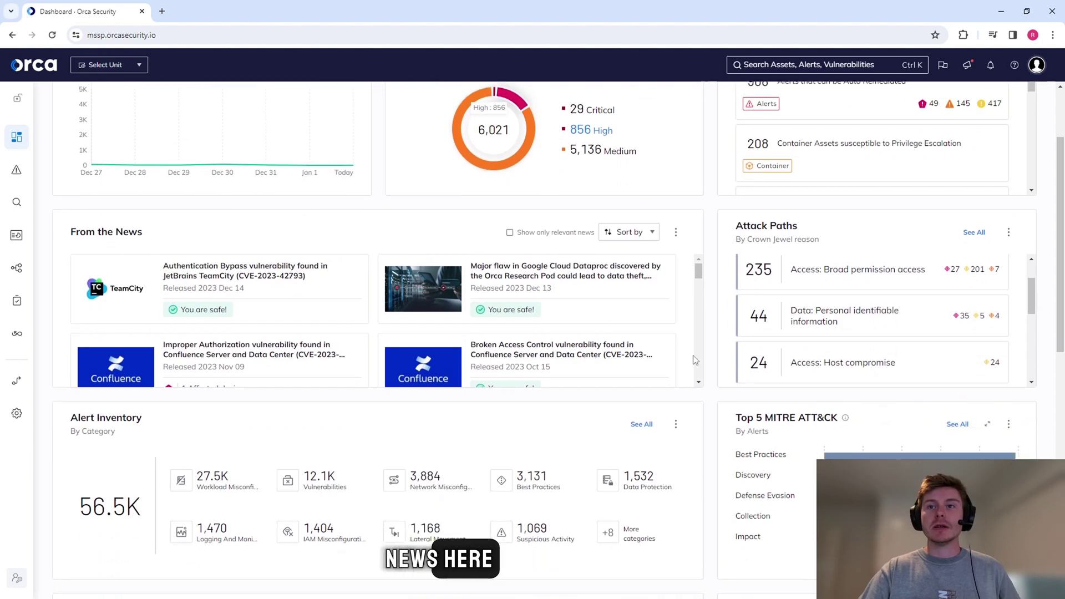
{"action": "left_click", "coordinate": [700, 383]}
{"action": "scroll", "coordinate": [699, 383], "scroll_direction": "down", "scroll_amount": 3}
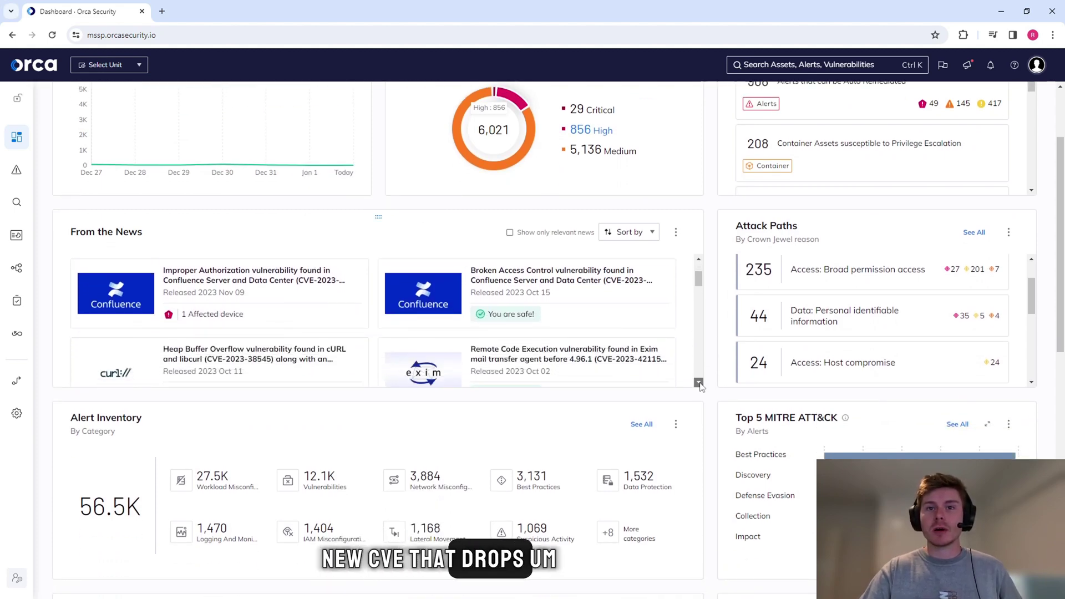
{"action": "scroll", "coordinate": [700, 383], "scroll_direction": "down", "scroll_amount": 2}
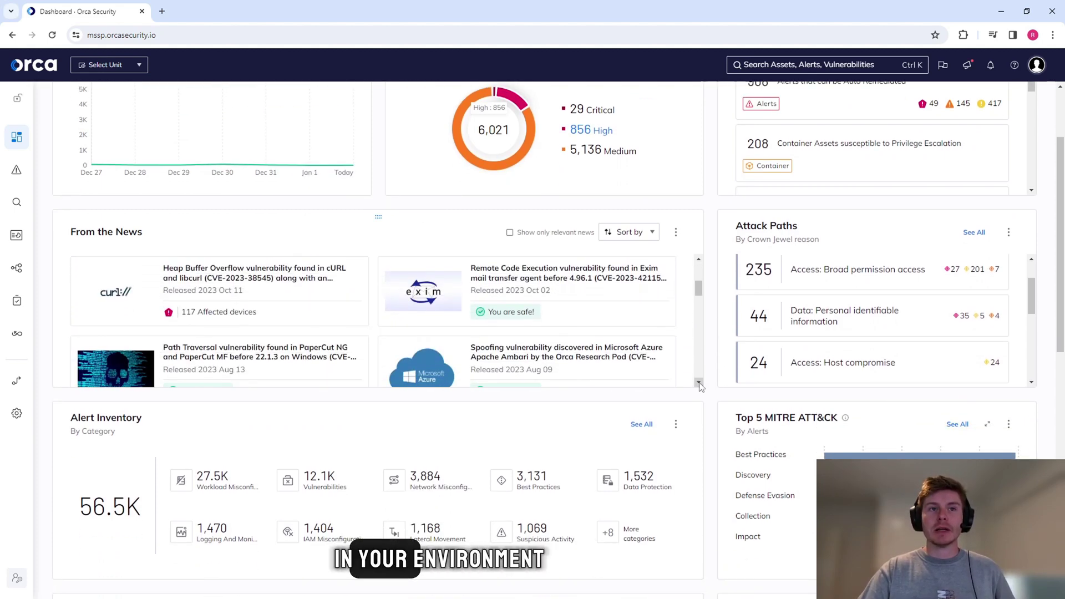
{"action": "left_click", "coordinate": [270, 283]}
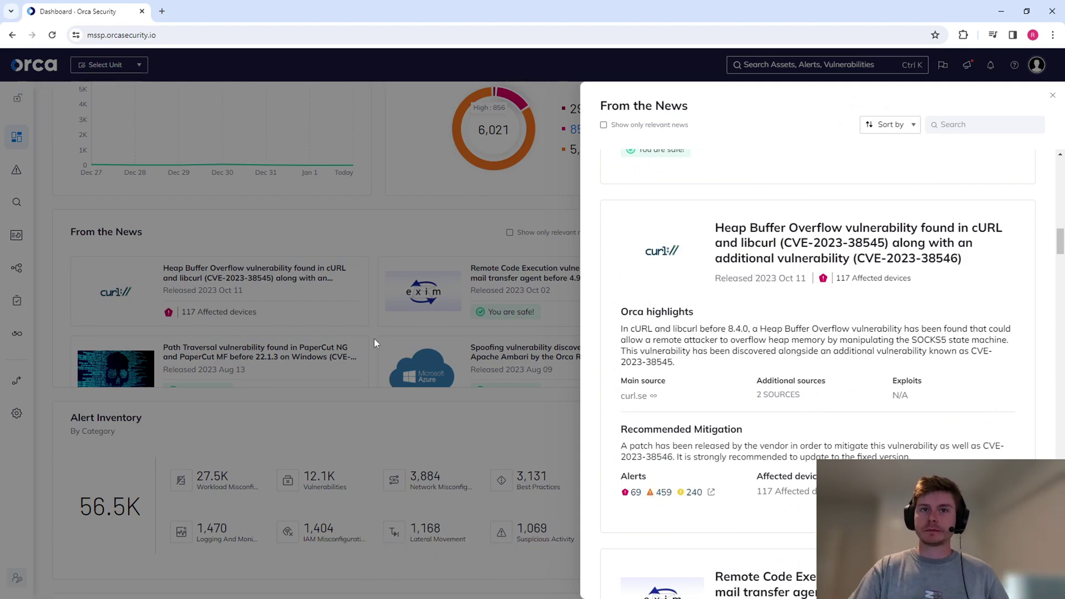
{"action": "left_click", "coordinate": [399, 220]}
{"action": "scroll", "coordinate": [377, 225], "scroll_direction": "up", "scroll_amount": 2}
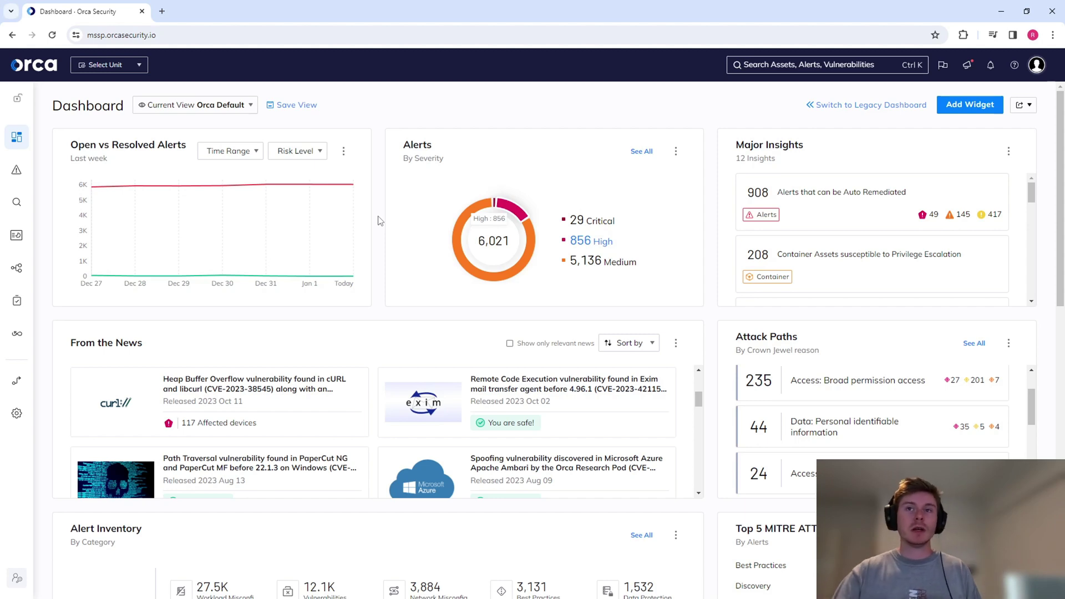
- Go to the Alerts page showing 54,658 active alerts, from 29 Critical to 13,468 Low
{"action": "mouse_move", "coordinate": [42, 177]}
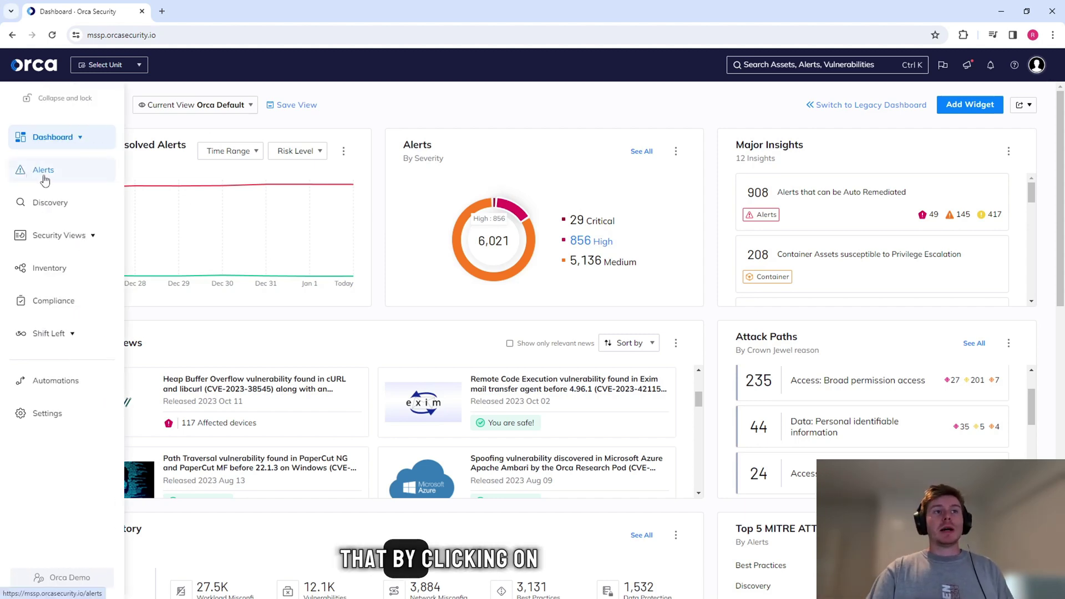
{"action": "left_click", "coordinate": [44, 172]}
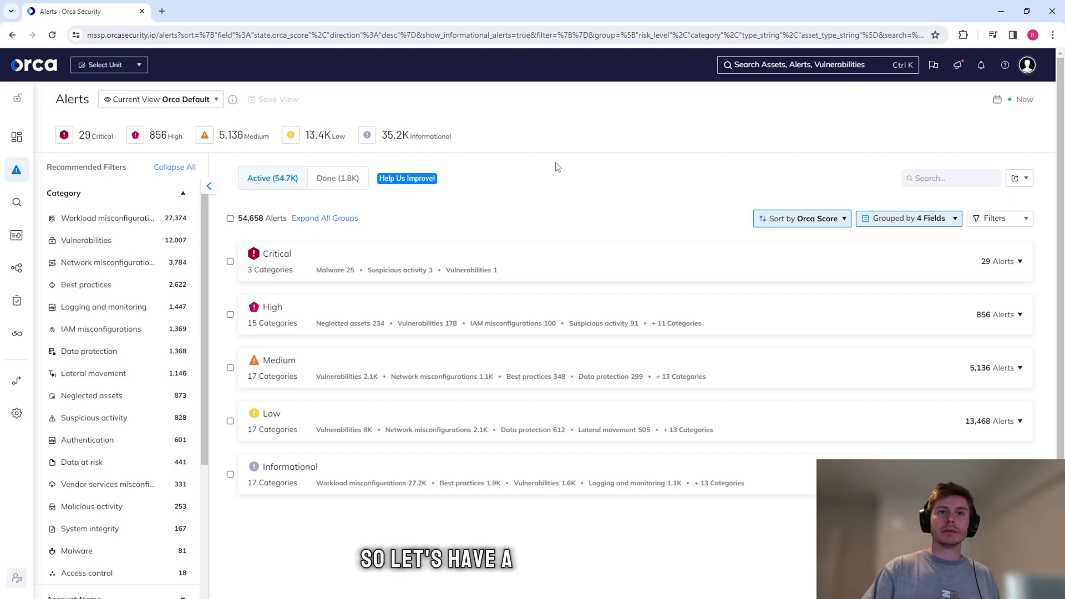
- Expand Critical alerts, review then collapse Vulnerabilities, and expand Malware 25 by asset type
{"action": "left_click", "coordinate": [574, 256]}
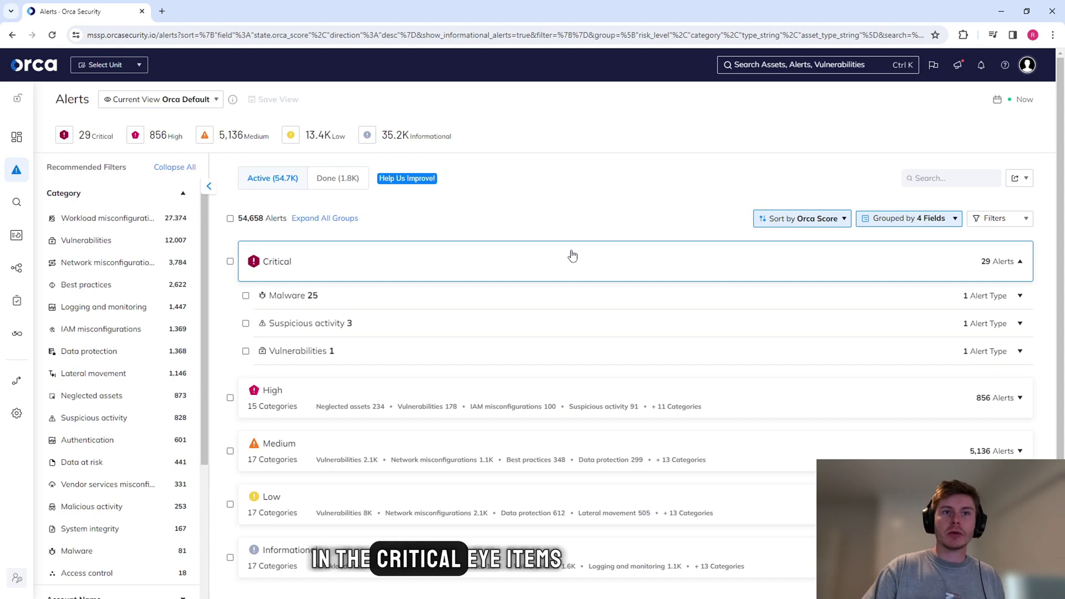
{"action": "left_click", "coordinate": [388, 355]}
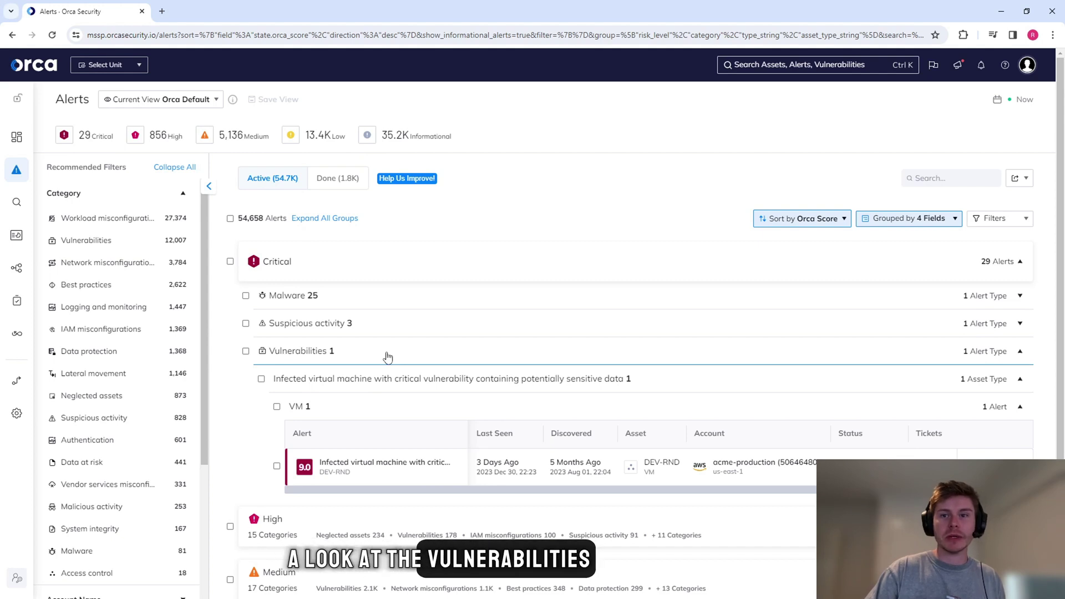
{"action": "scroll", "coordinate": [388, 355], "scroll_direction": "down", "scroll_amount": 1}
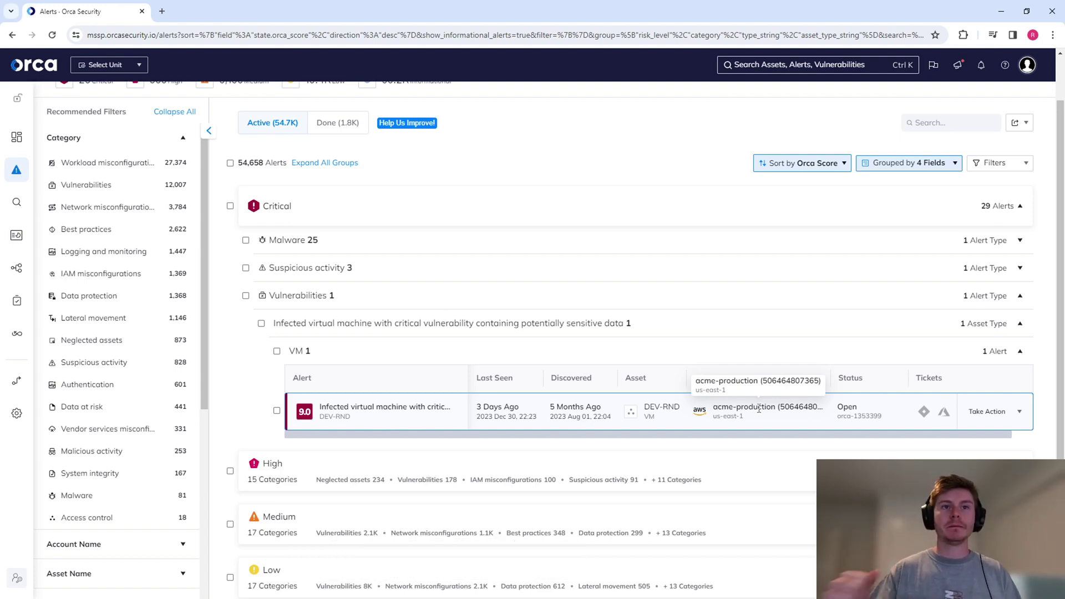
{"action": "left_click", "coordinate": [371, 296]}
{"action": "left_click", "coordinate": [356, 250]}
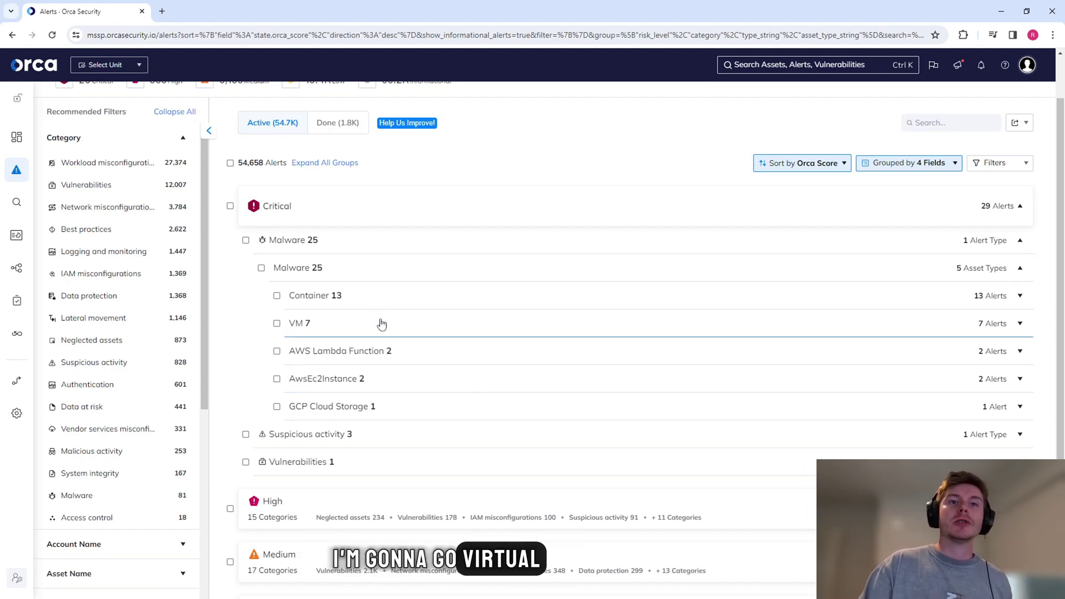
- Expand the VM group to show its 7 Malware alerts, including two on JENKINS-01-PRD
{"action": "left_click", "coordinate": [382, 324]}
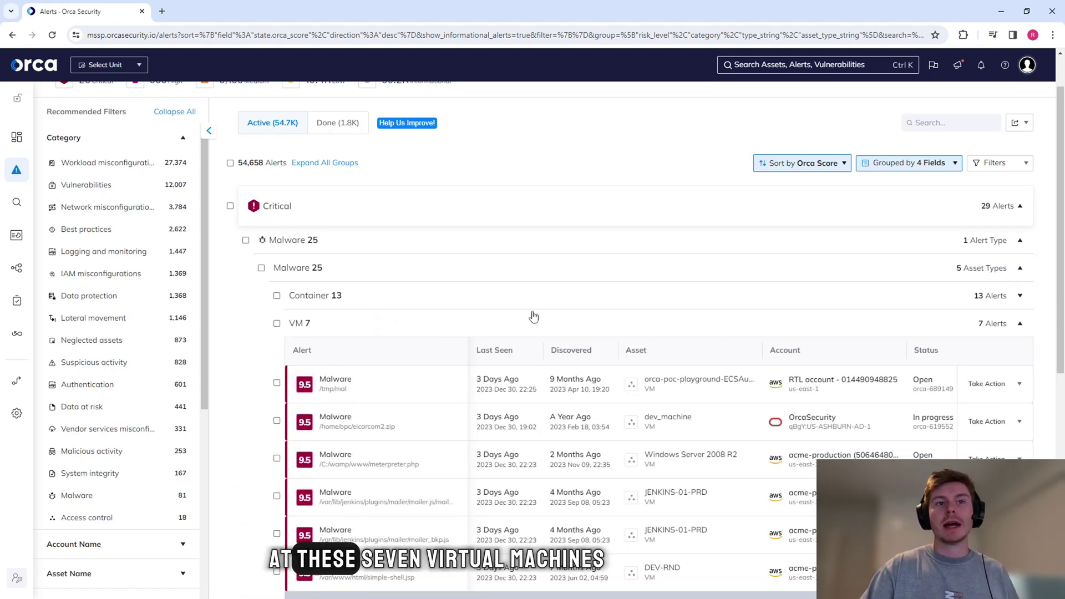
{"action": "scroll", "coordinate": [521, 315], "scroll_direction": "down", "scroll_amount": 2}
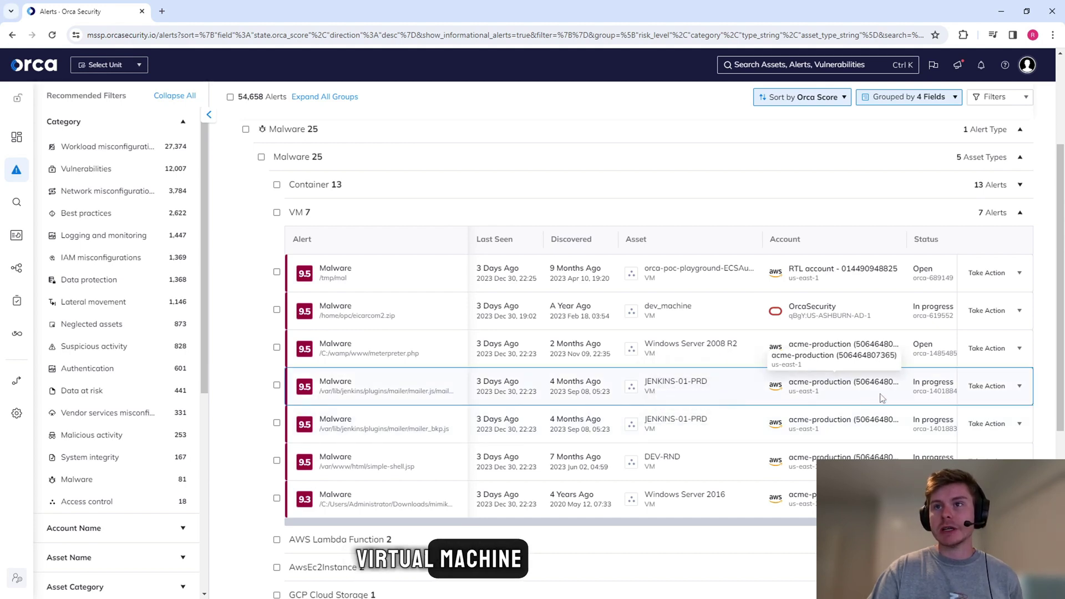
- Open the JENKINS-01-PRD asset page and inspect its internet and IAM exposure graph
{"action": "left_click", "coordinate": [683, 383]}
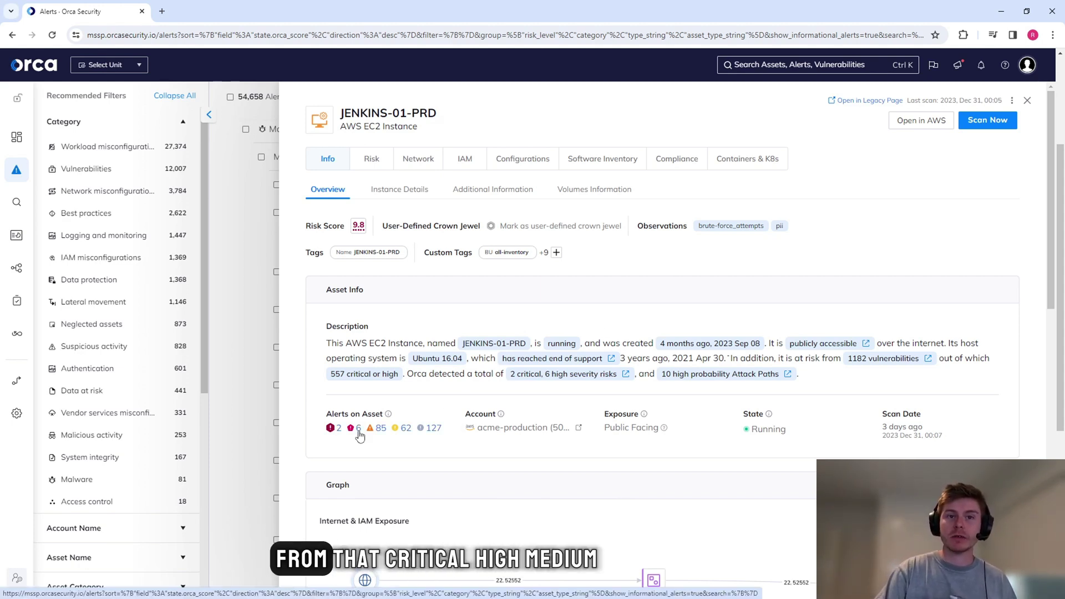
{"action": "scroll", "coordinate": [755, 224], "scroll_direction": "down", "scroll_amount": 4}
{"action": "scroll", "coordinate": [746, 225], "scroll_direction": "down", "scroll_amount": 1}
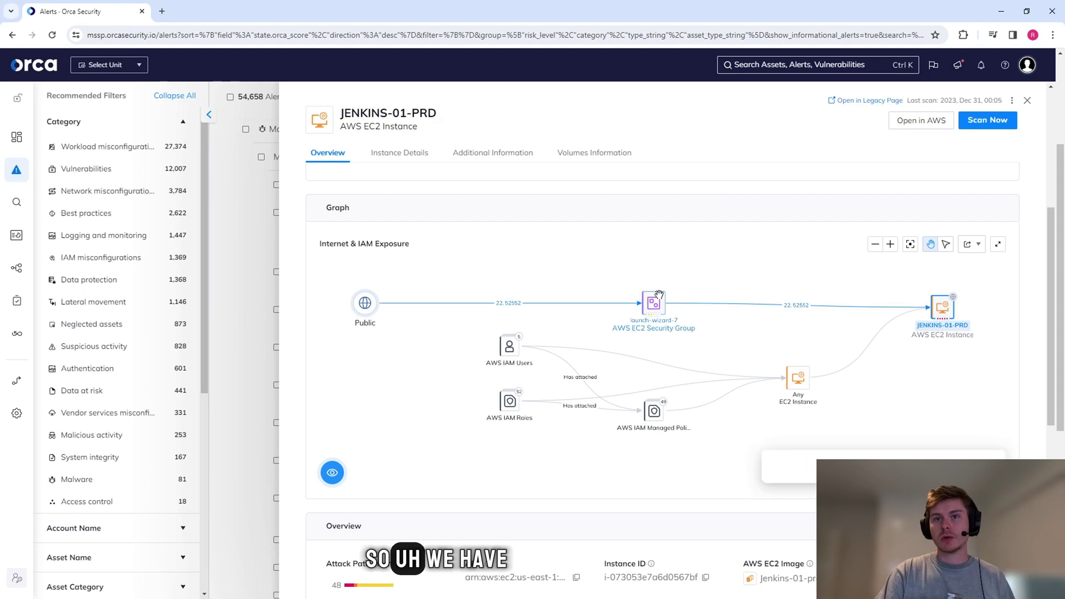
{"action": "mouse_move", "coordinate": [659, 295]}
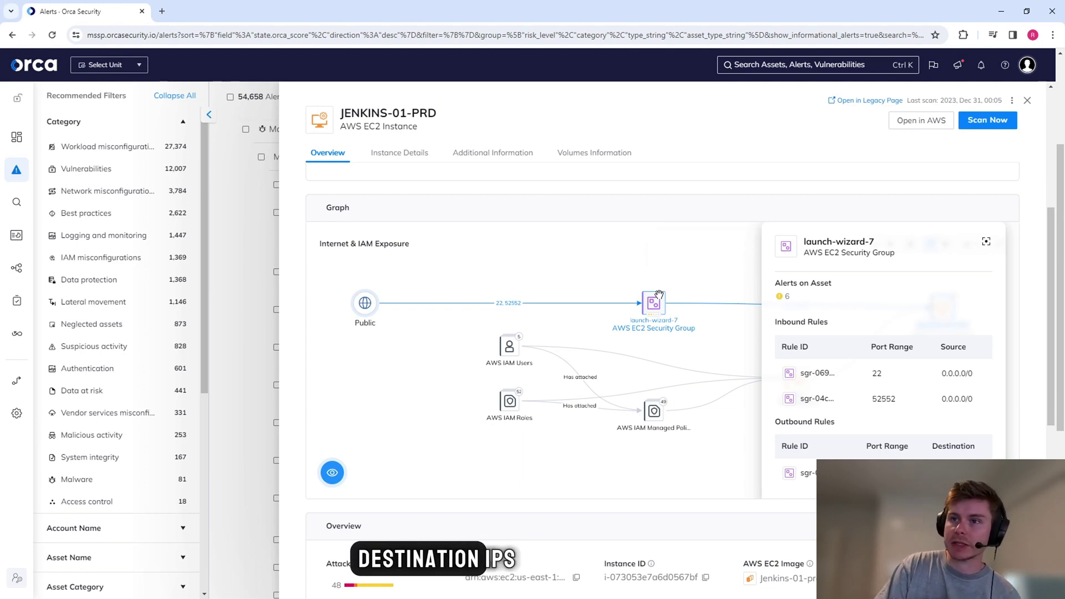
{"action": "mouse_move", "coordinate": [364, 302]}
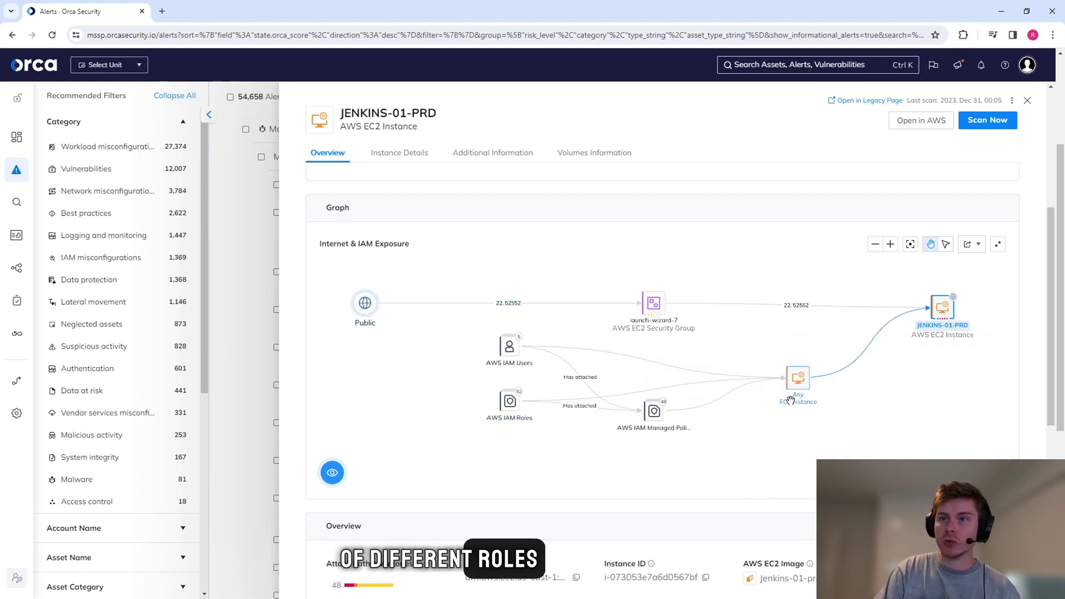
{"action": "mouse_move", "coordinate": [943, 308]}
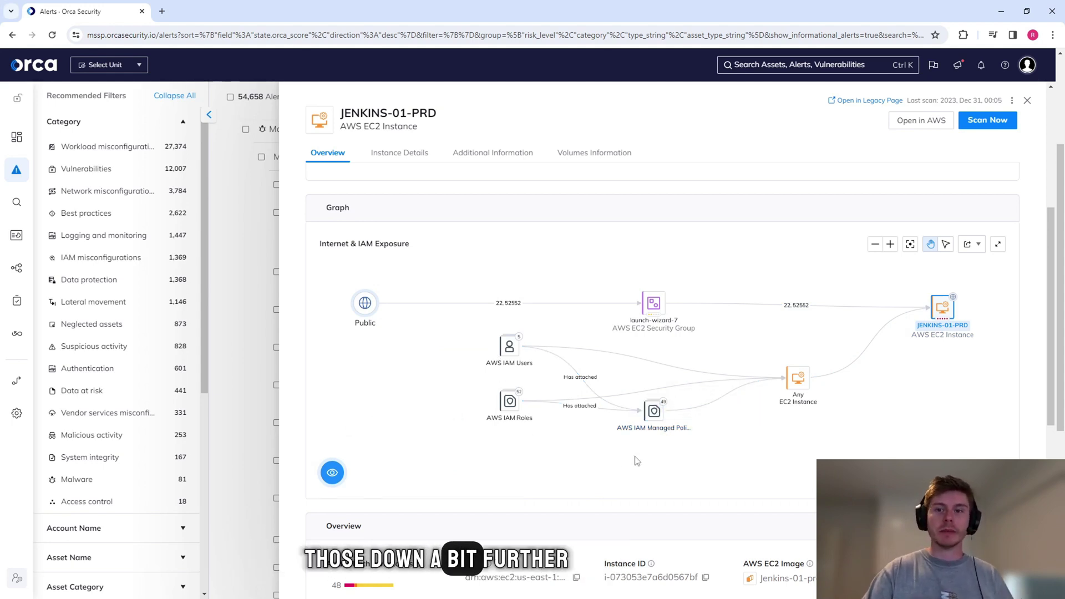
{"action": "scroll", "coordinate": [644, 472], "scroll_direction": "up", "scroll_amount": 5}
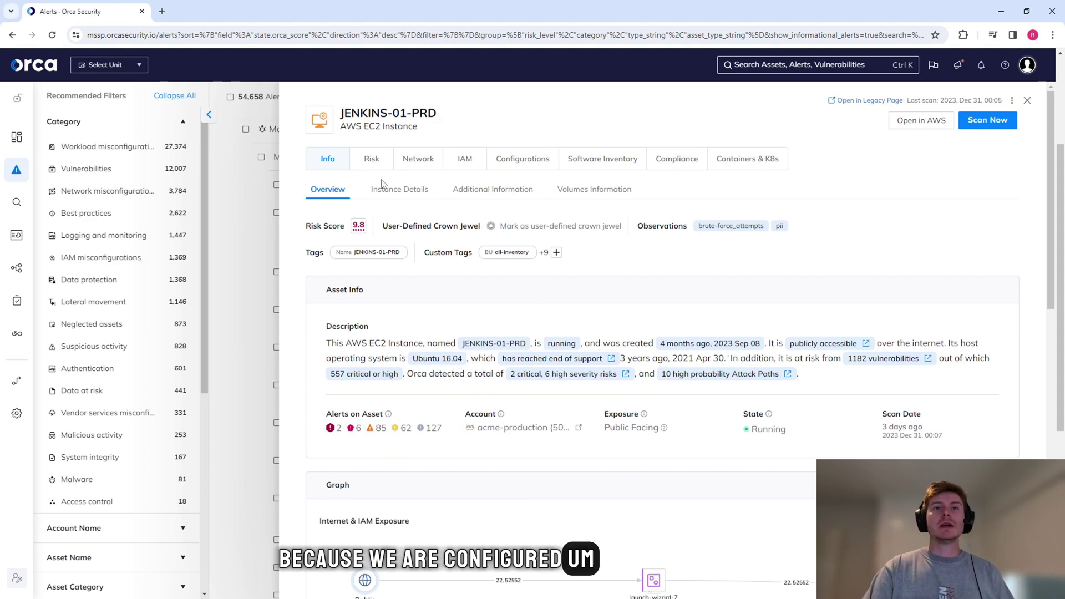
- Review JENKINS-01-PRD's Additional Information, then list its 282 risk alerts sorted by risk level
{"action": "left_click", "coordinate": [478, 195]}
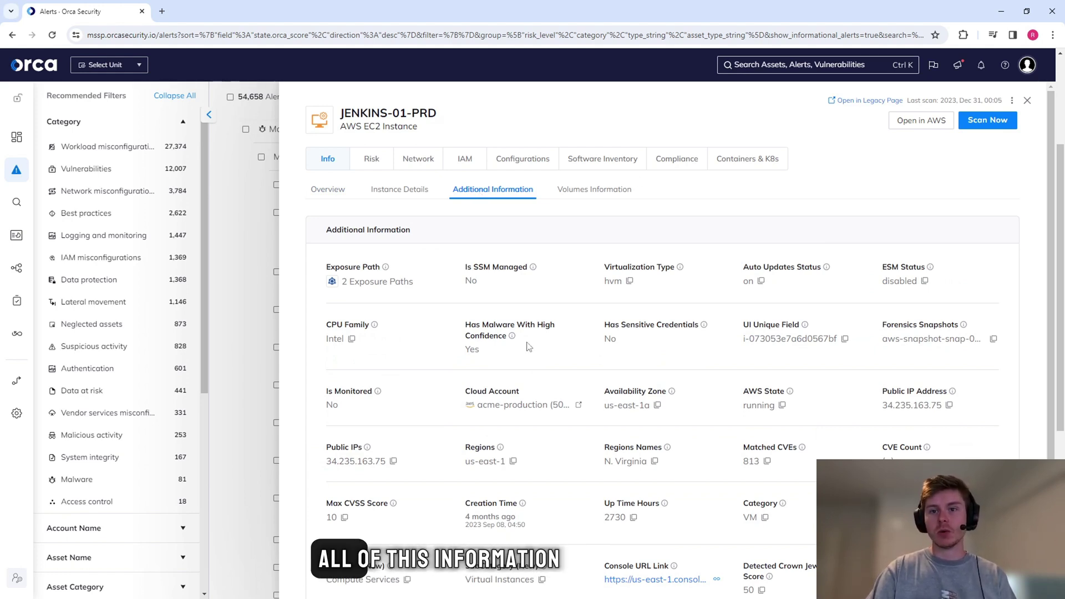
{"action": "scroll", "coordinate": [533, 341], "scroll_direction": "down", "scroll_amount": 3}
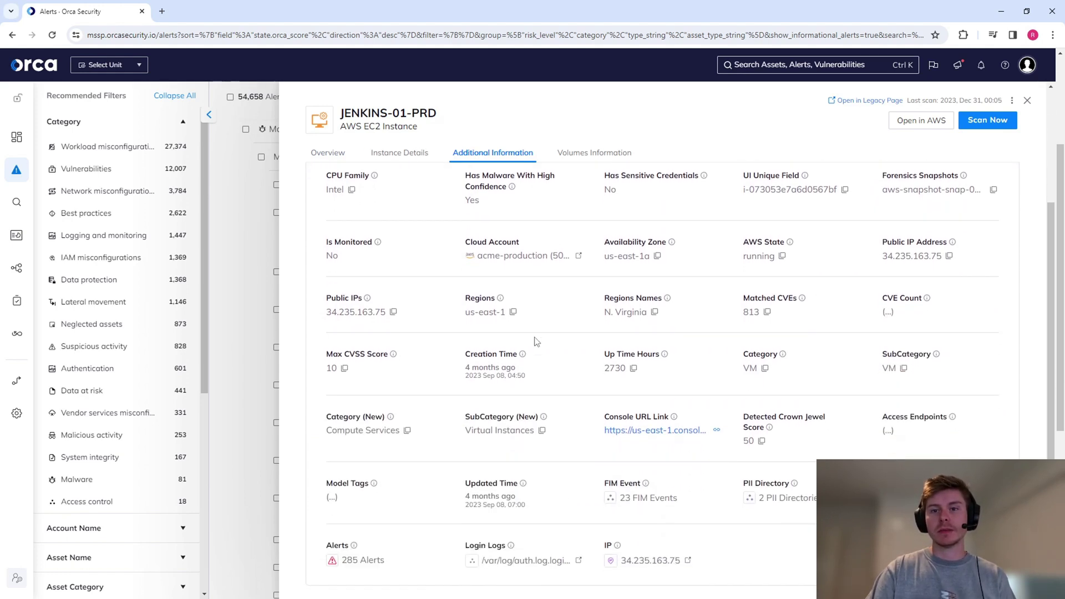
{"action": "scroll", "coordinate": [537, 341], "scroll_direction": "up", "scroll_amount": 3}
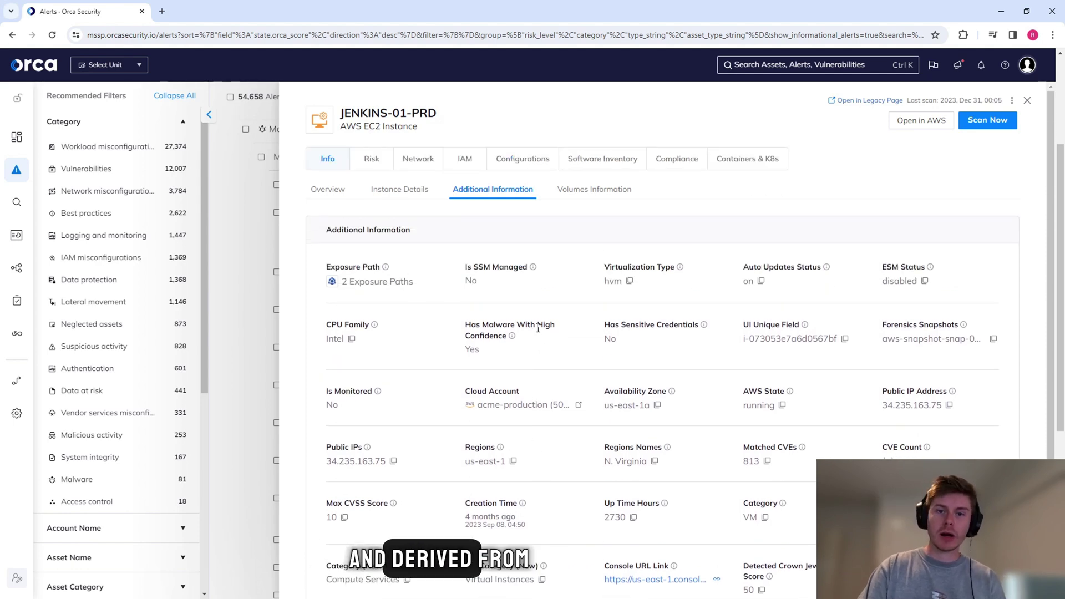
{"action": "left_click", "coordinate": [372, 160]}
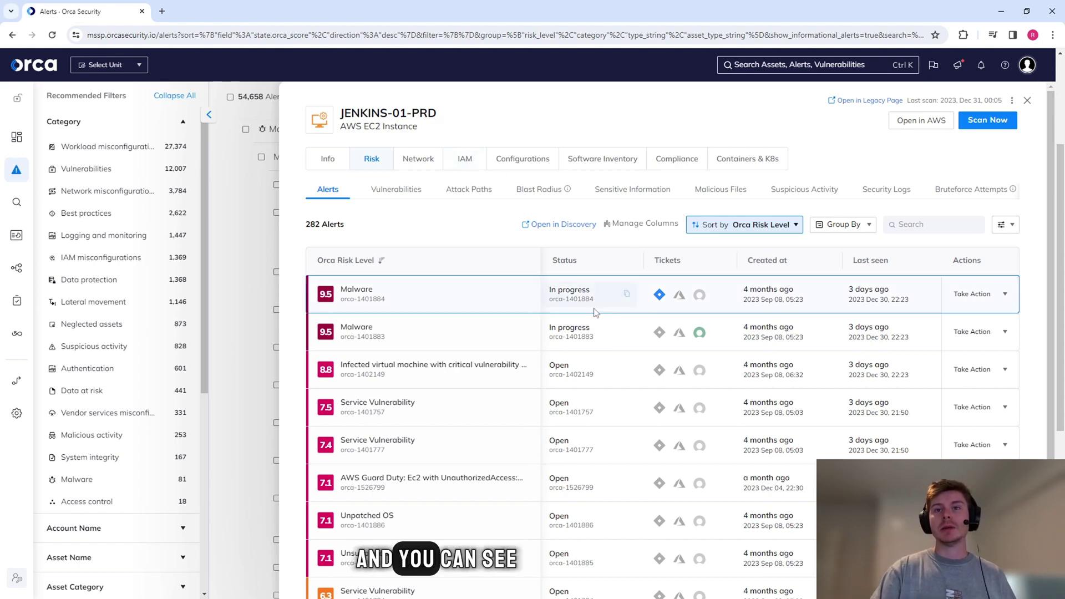
- Check the Jira ticket options on the top Malware alert, then dismiss them
{"action": "left_click", "coordinate": [659, 295]}
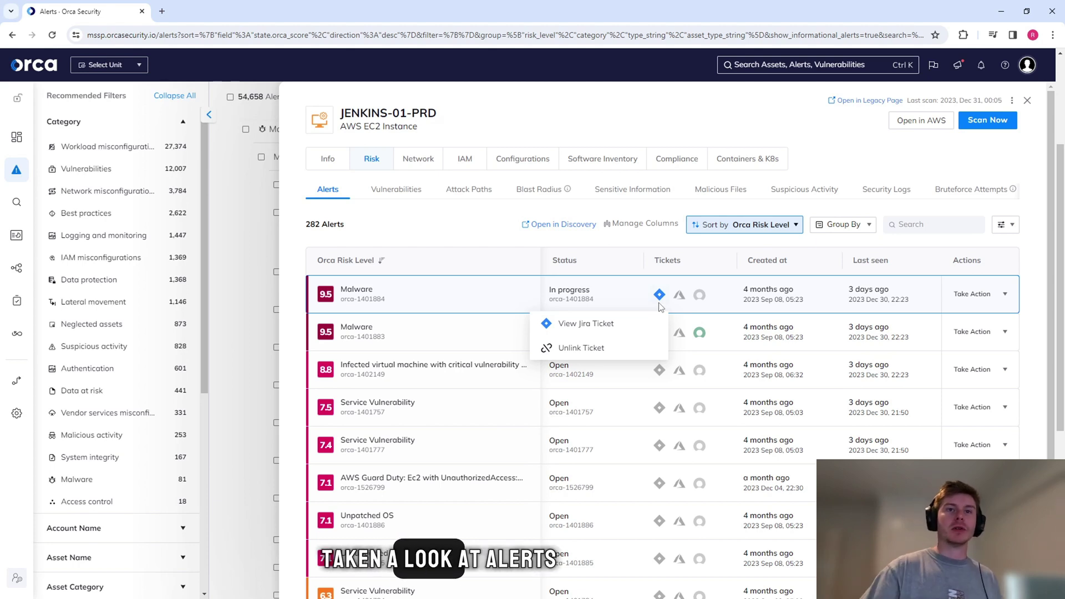
{"action": "left_click", "coordinate": [305, 232]}
- Close the JENKINS-01-PRD details and go to the Inventory of 39.7K assets
{"action": "left_click", "coordinate": [238, 235]}
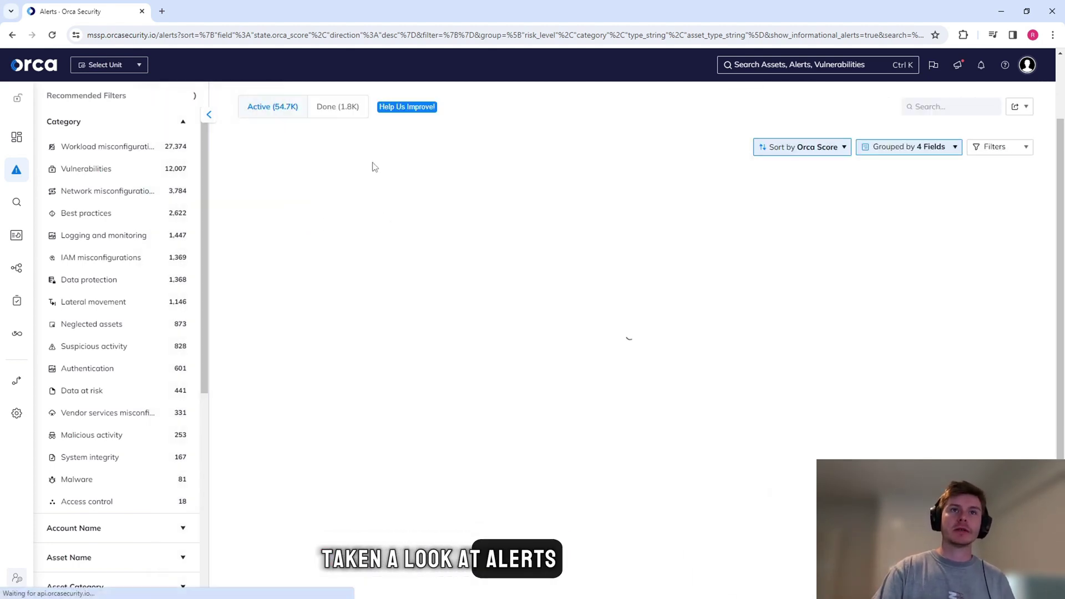
{"action": "mouse_move", "coordinate": [19, 215]}
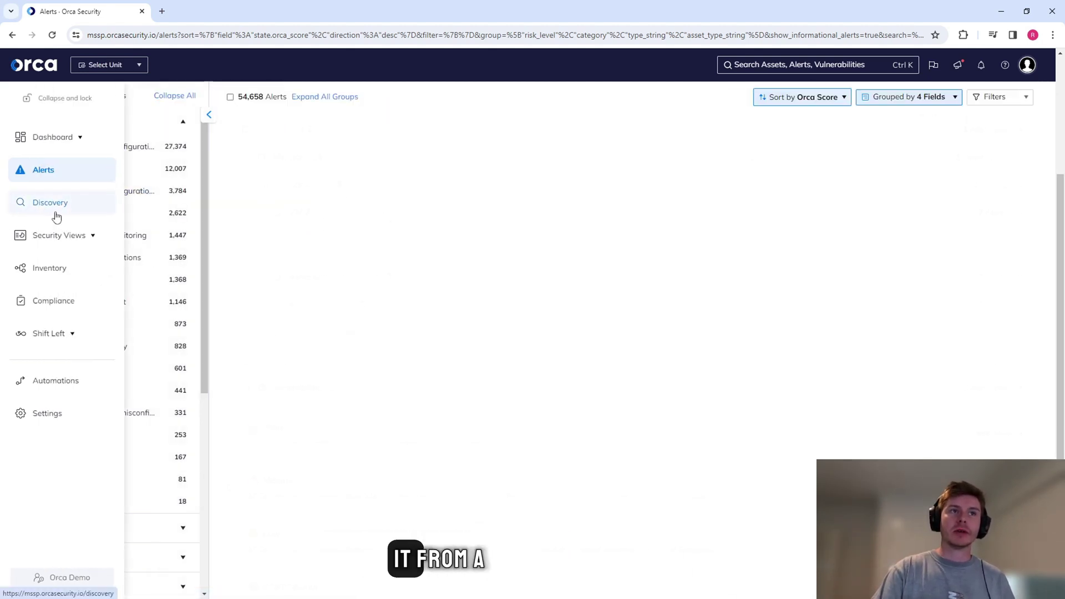
{"action": "left_click", "coordinate": [75, 277]}
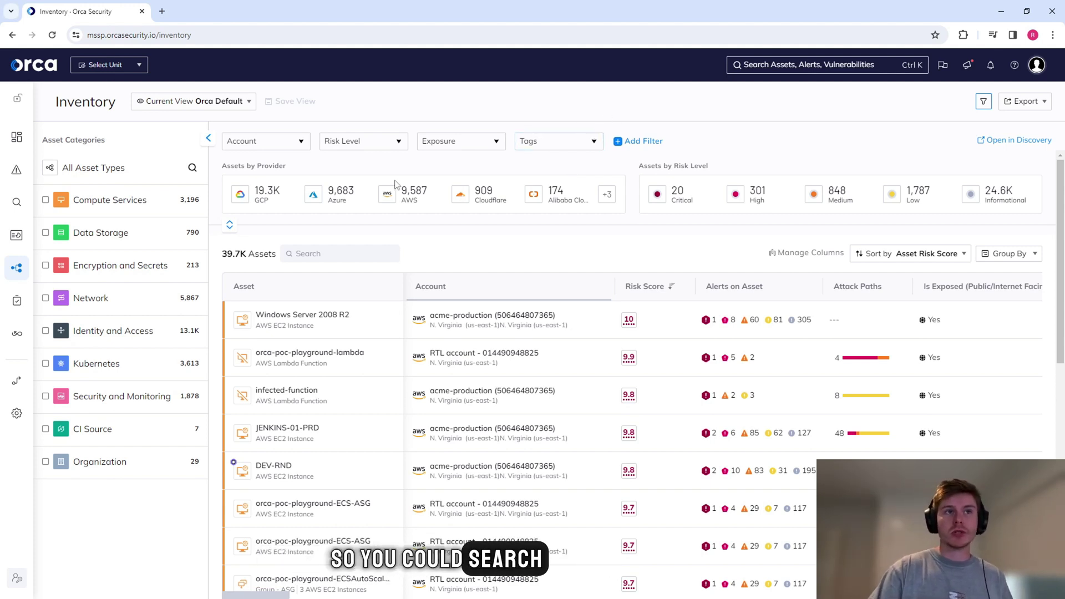
- Expand Compute Services, Virtual Instances and Identity and Access to view subtypes, then collapse them
{"action": "left_click", "coordinate": [131, 220]}
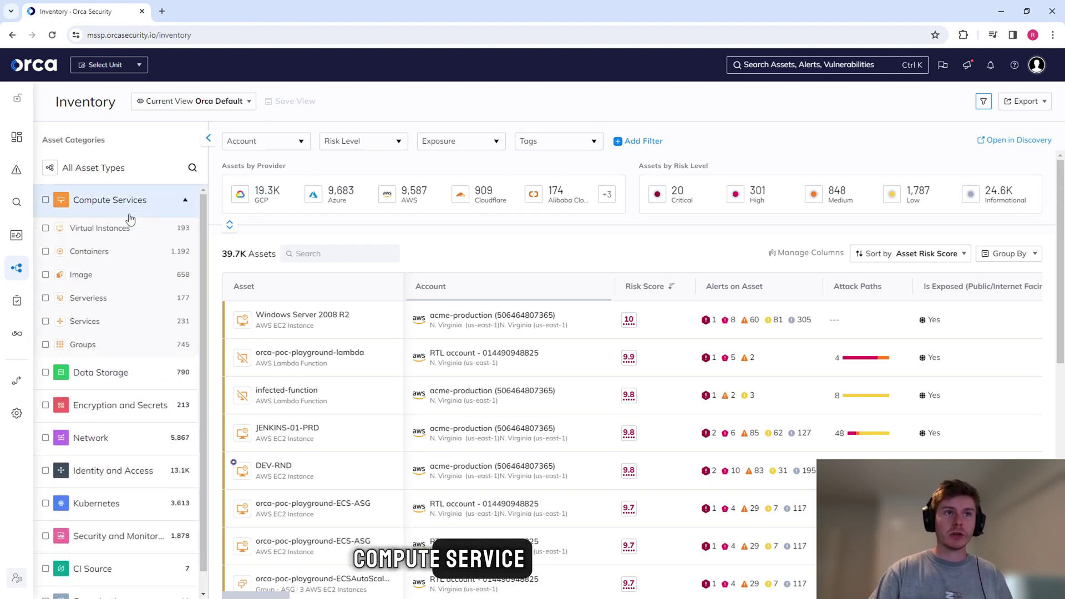
{"action": "left_click", "coordinate": [127, 225]}
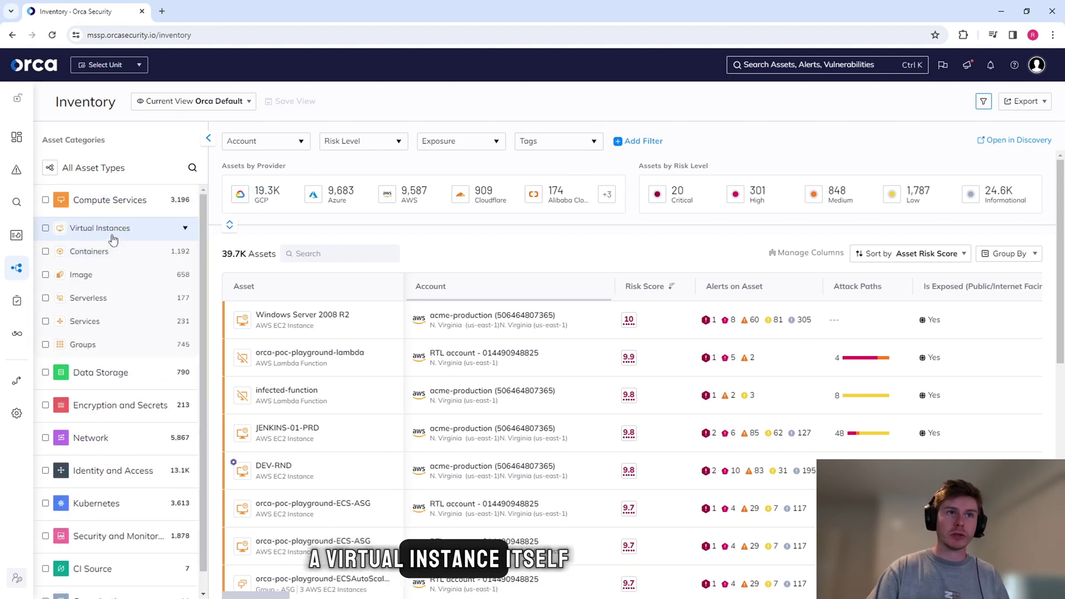
{"action": "scroll", "coordinate": [114, 235], "scroll_direction": "down", "scroll_amount": 1}
{"action": "scroll", "coordinate": [114, 235], "scroll_direction": "up", "scroll_amount": 1}
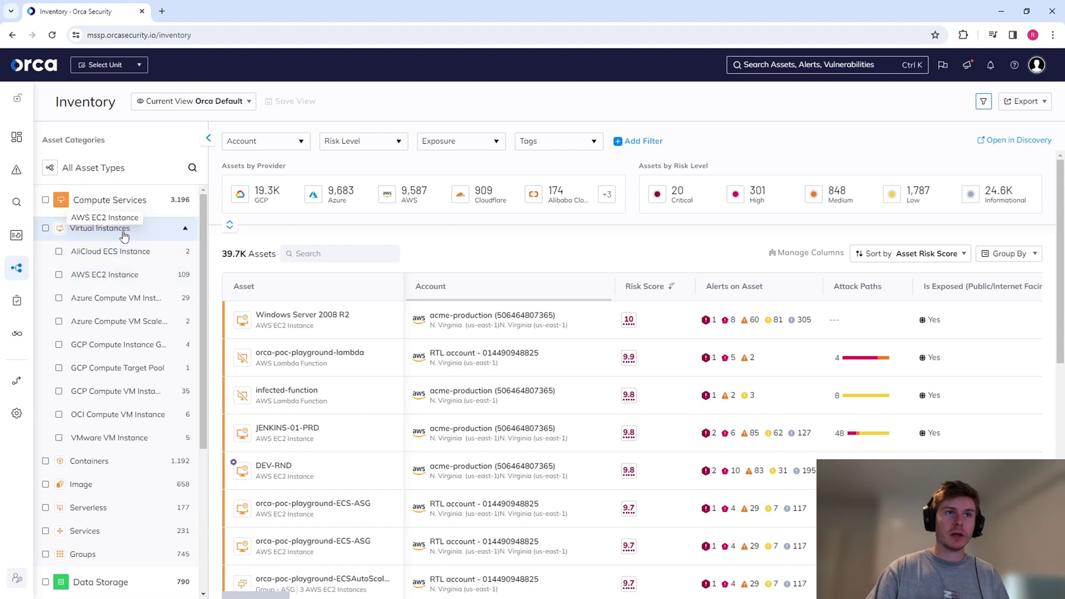
{"action": "left_click", "coordinate": [125, 234]}
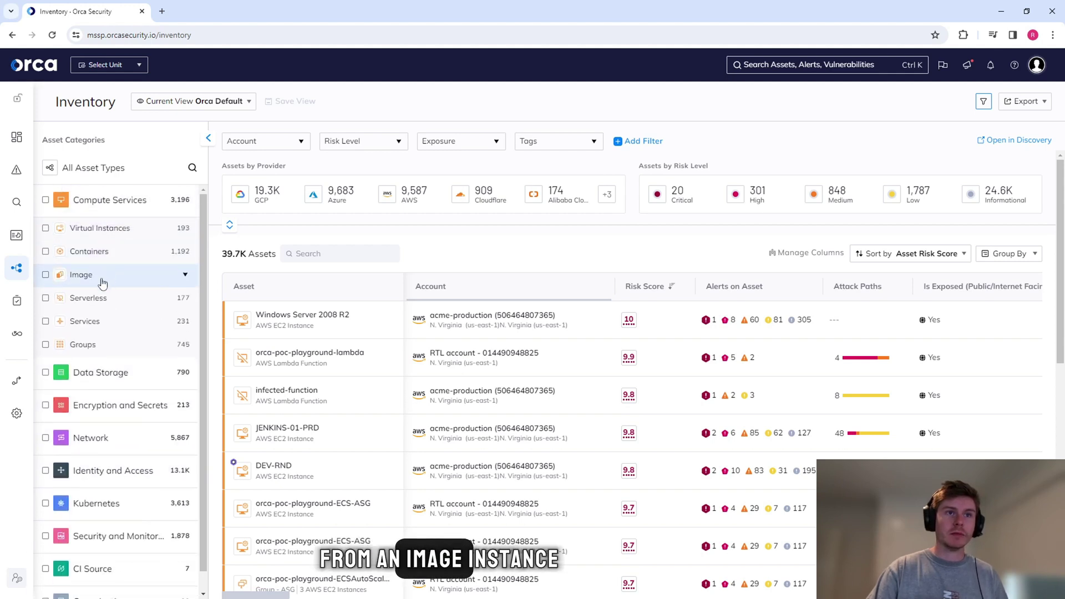
{"action": "scroll", "coordinate": [98, 280], "scroll_direction": "down", "scroll_amount": 1}
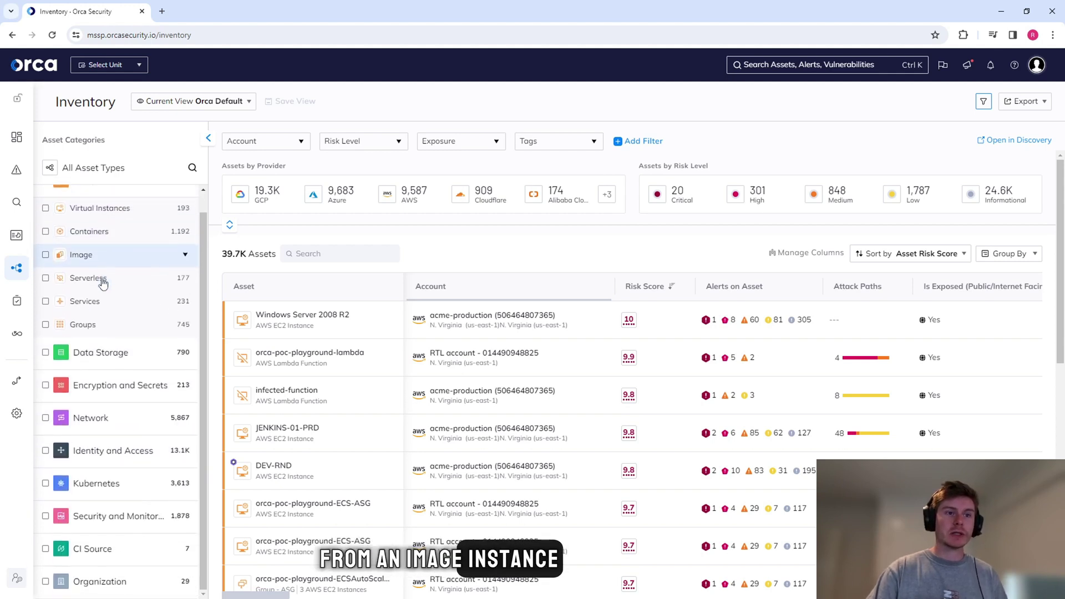
{"action": "left_click", "coordinate": [125, 449]}
{"action": "scroll", "coordinate": [133, 439], "scroll_direction": "down", "scroll_amount": 2}
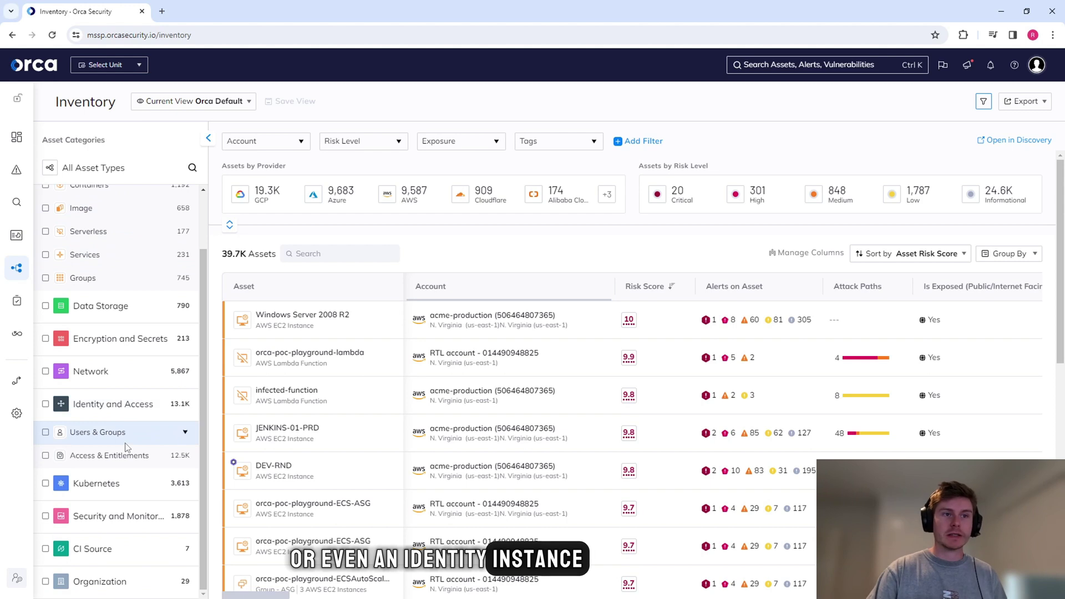
{"action": "left_click", "coordinate": [141, 412]}
{"action": "left_click", "coordinate": [132, 201]}
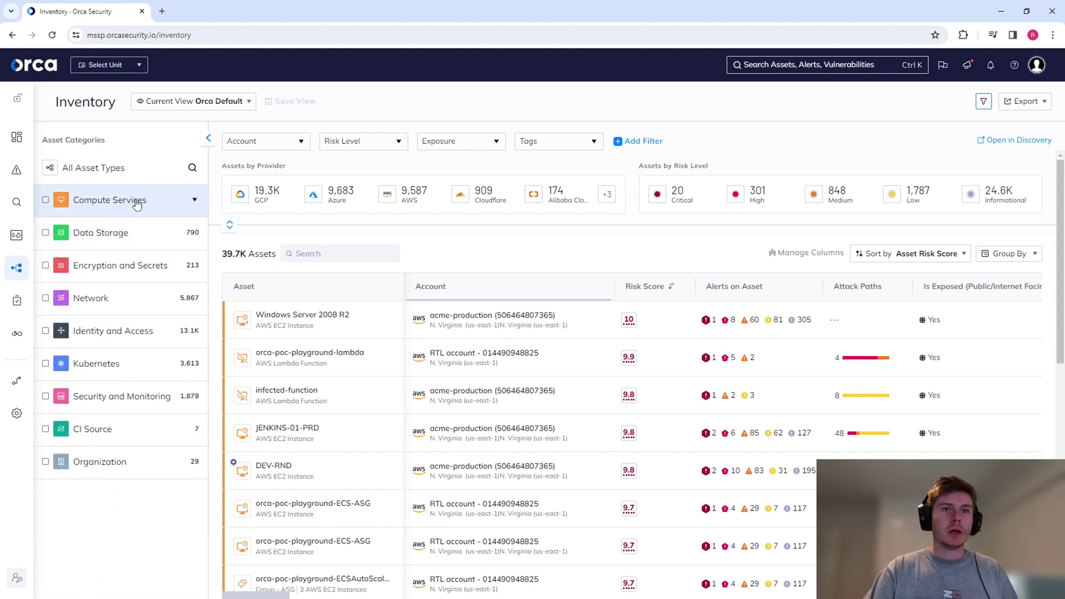
- Search assets for 'jenk' to find the three Jenkins assets, then clear the search
{"action": "left_click", "coordinate": [325, 259]}
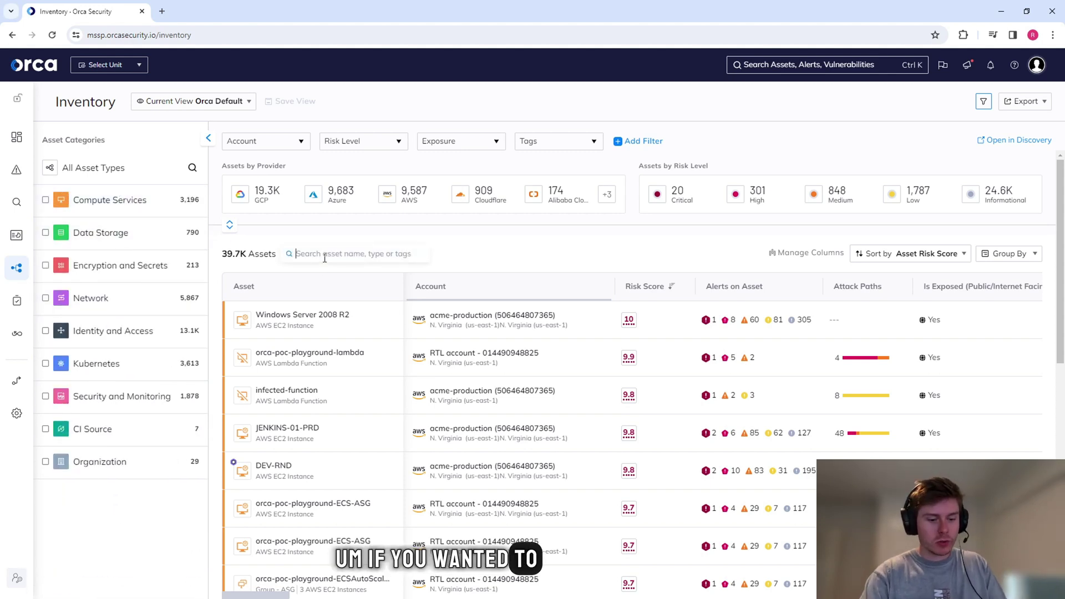
{"action": "type", "text": "jek"}
{"action": "key", "text": "BackSpace"}
{"action": "type", "text": "nk"}
{"action": "key", "text": "Return"}
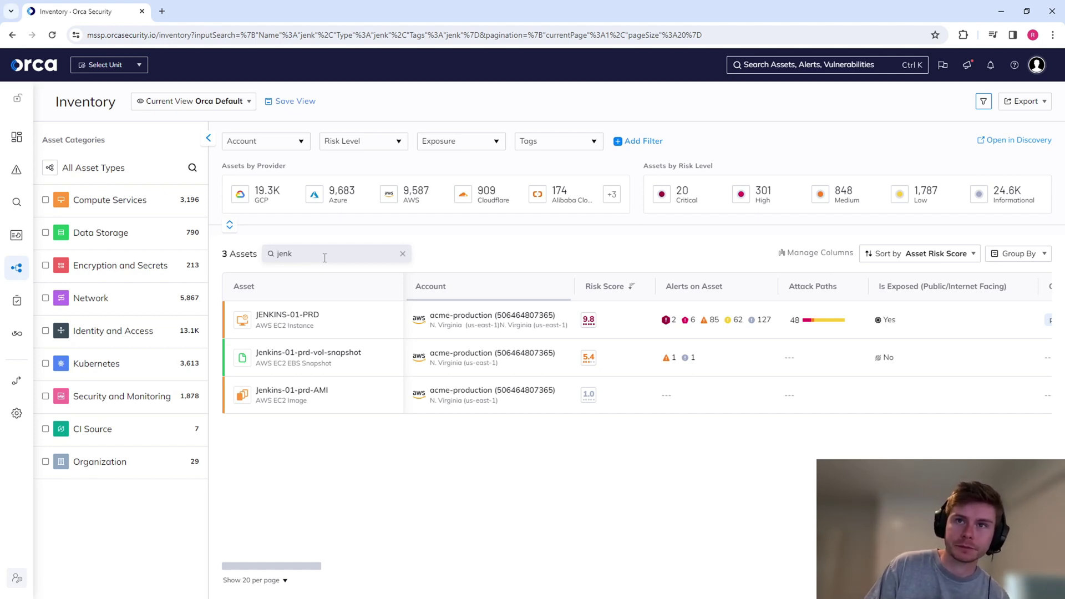
{"action": "left_click", "coordinate": [404, 254]}
- Filter the Account dropdown to Azure, listing 9,683 assets led by Windows-10 at 8.6
{"action": "left_click", "coordinate": [307, 146]}
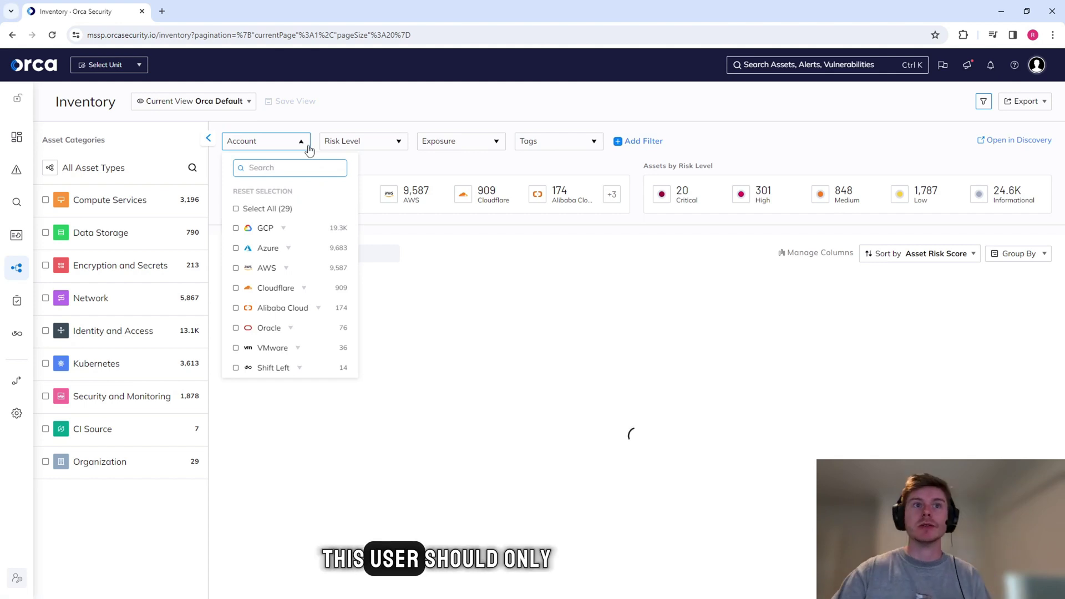
{"action": "left_click", "coordinate": [236, 249]}
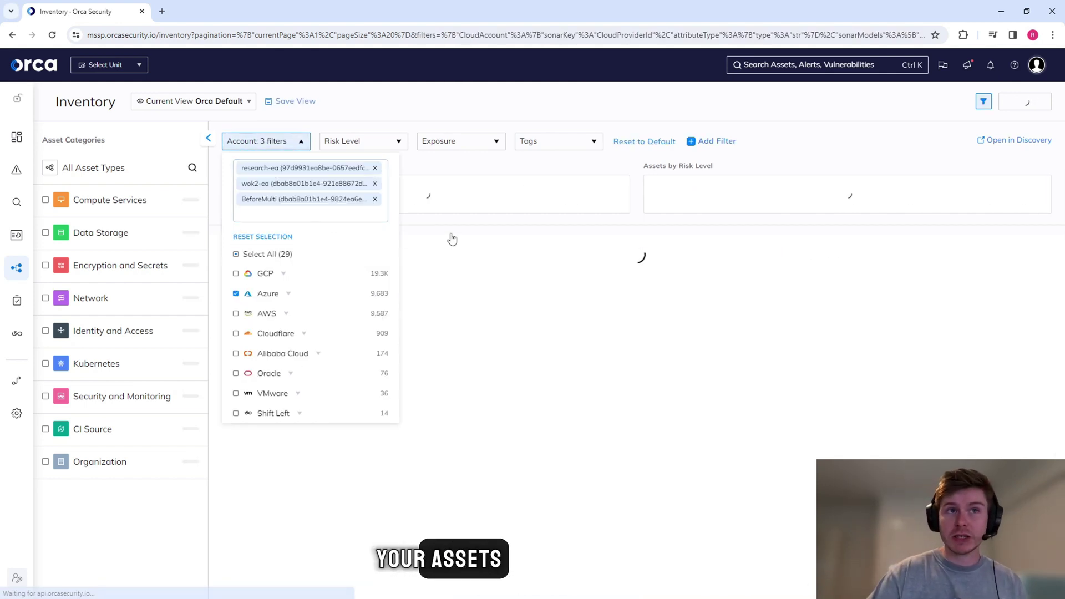
{"action": "left_click", "coordinate": [577, 168]}
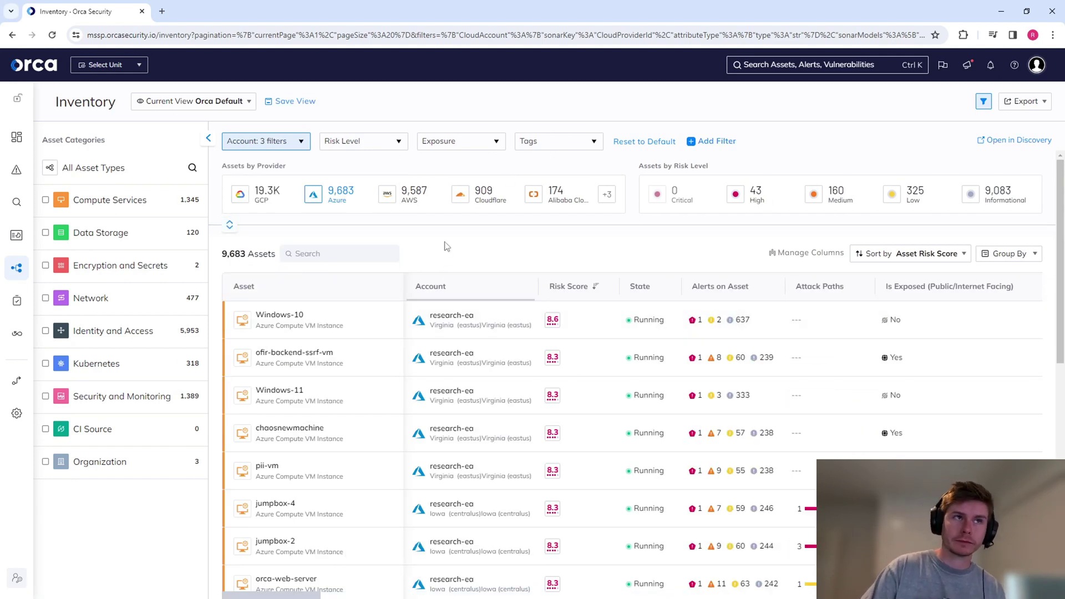
{"action": "mouse_move", "coordinate": [16, 202]}
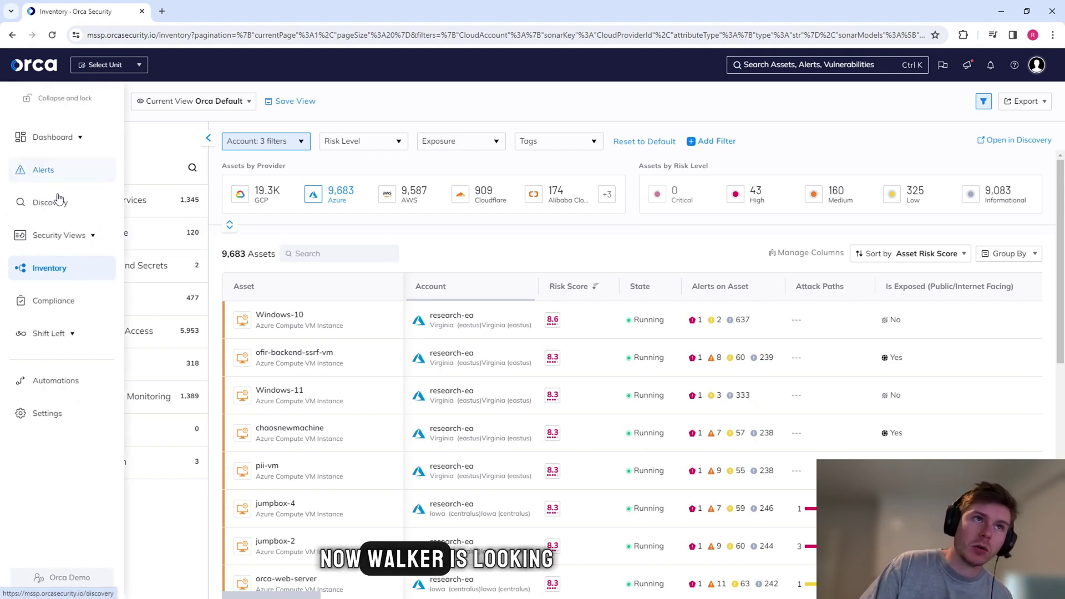
{"action": "left_click", "coordinate": [98, 239]}
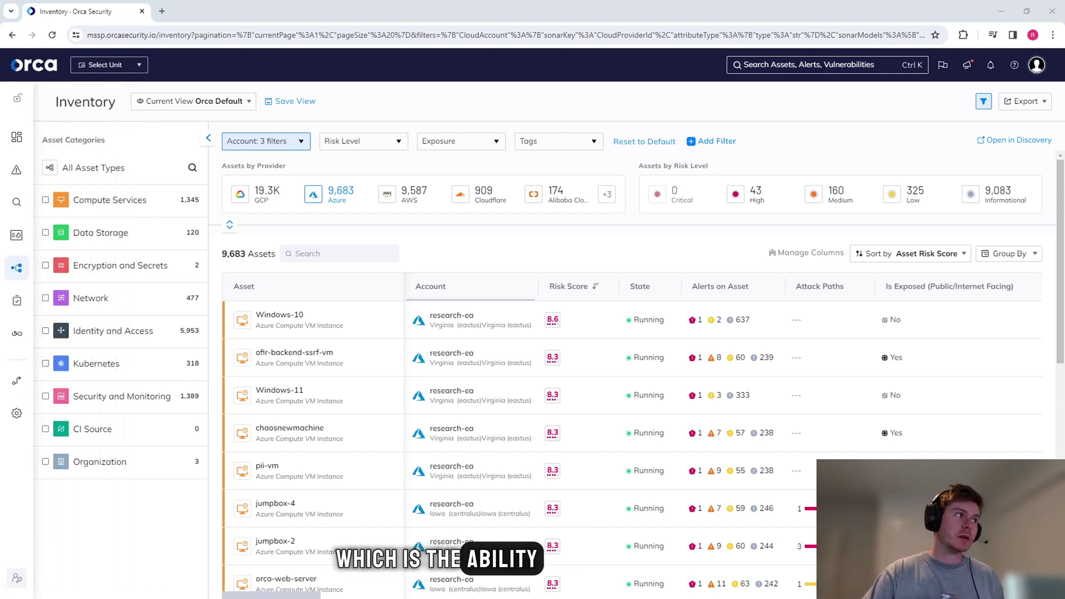
- Expand Security Views in the left nav to list API Security, Attack Paths and Vulnerabilities
{"action": "mouse_move", "coordinate": [65, 274]}
{"action": "left_click", "coordinate": [66, 236]}
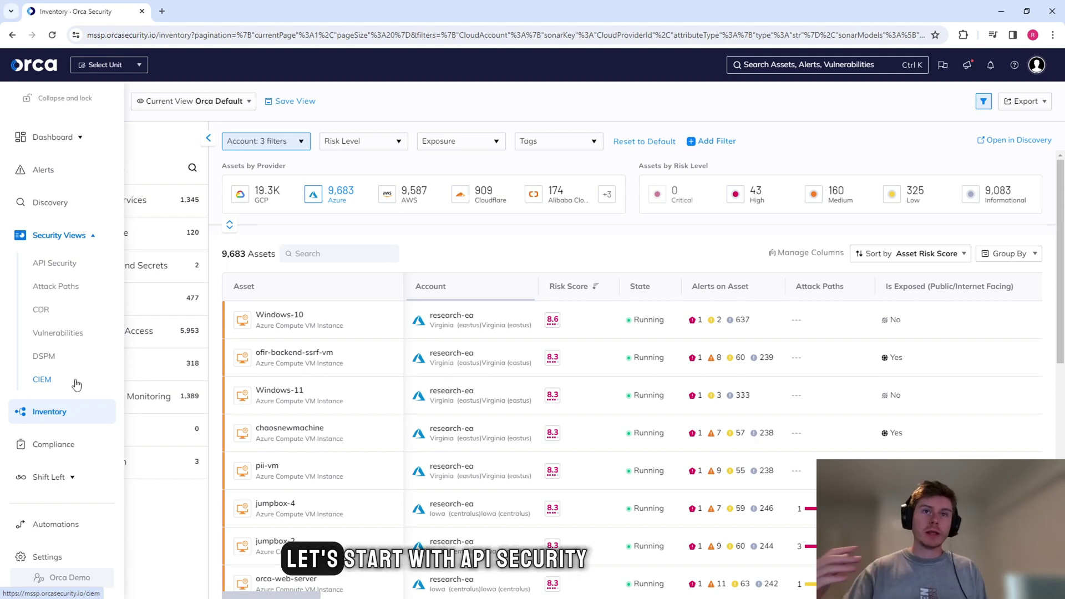
- Open API Security (912 assets, 1,611 alerts) and scroll to its assets results table
{"action": "left_click", "coordinate": [67, 272]}
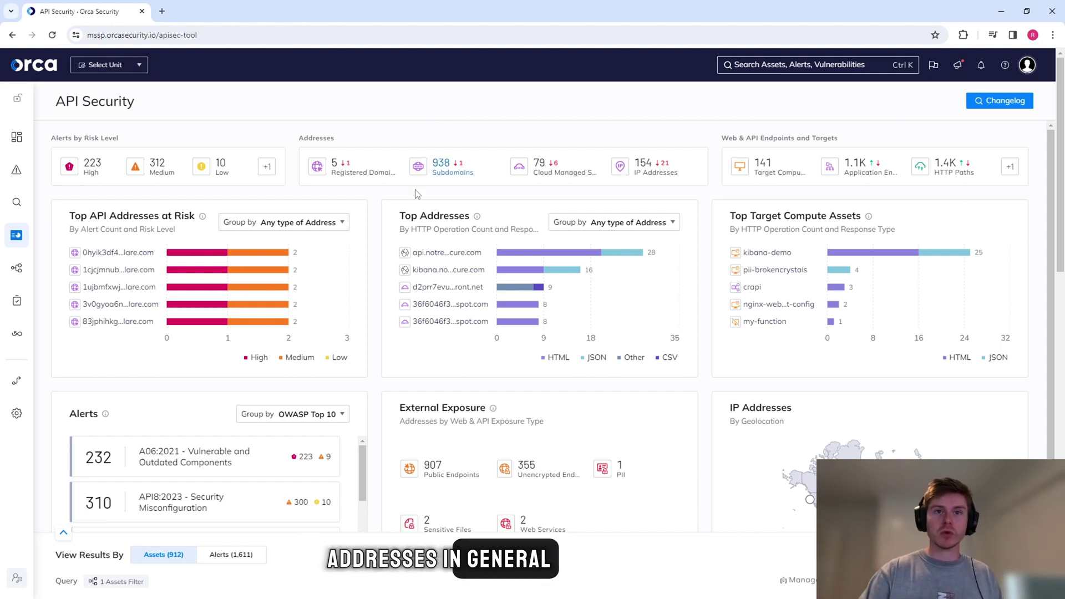
{"action": "scroll", "coordinate": [375, 330], "scroll_direction": "down", "scroll_amount": 2}
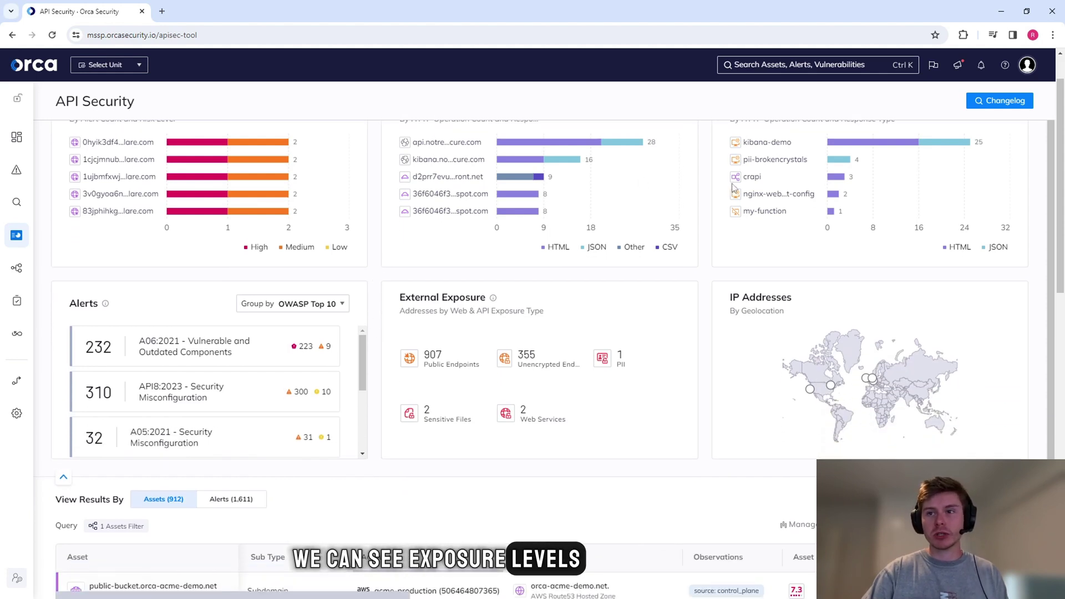
{"action": "mouse_move", "coordinate": [872, 387]}
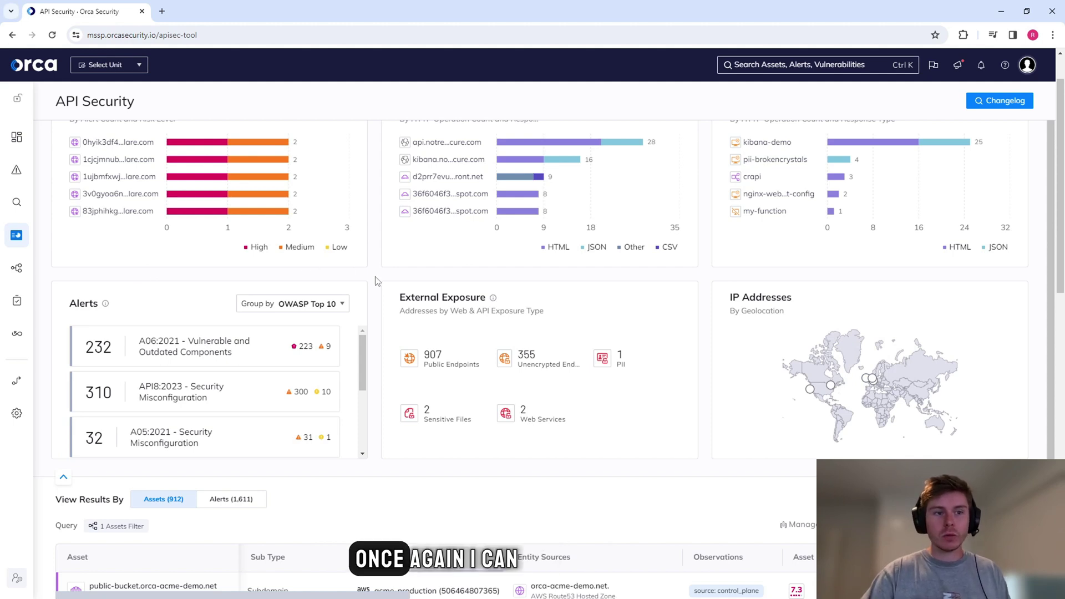
{"action": "scroll", "coordinate": [375, 282], "scroll_direction": "down", "scroll_amount": 4}
{"action": "scroll", "coordinate": [386, 264], "scroll_direction": "down", "scroll_amount": 1}
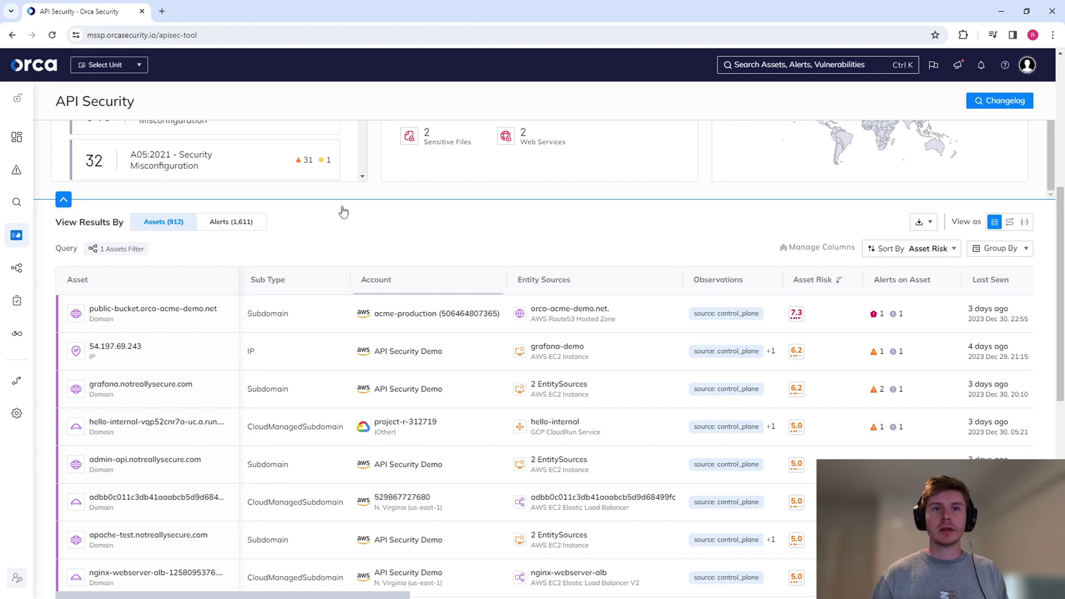
- Open public-bucket.orca-acme-demo.net's details and expand its Main graph to full page
{"action": "left_click", "coordinate": [174, 315]}
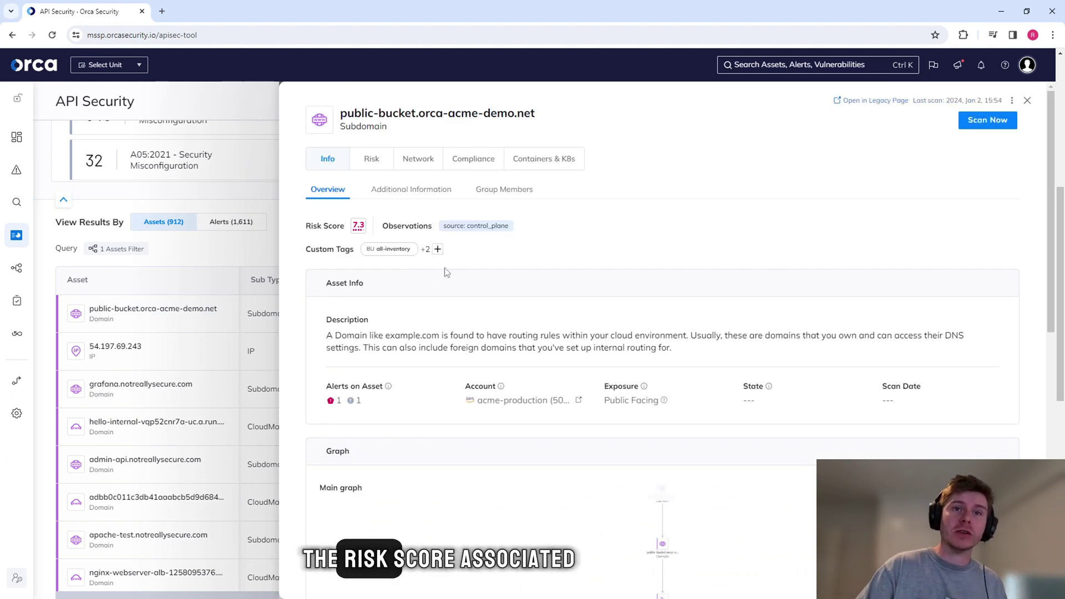
{"action": "scroll", "coordinate": [698, 223], "scroll_direction": "down", "scroll_amount": 4}
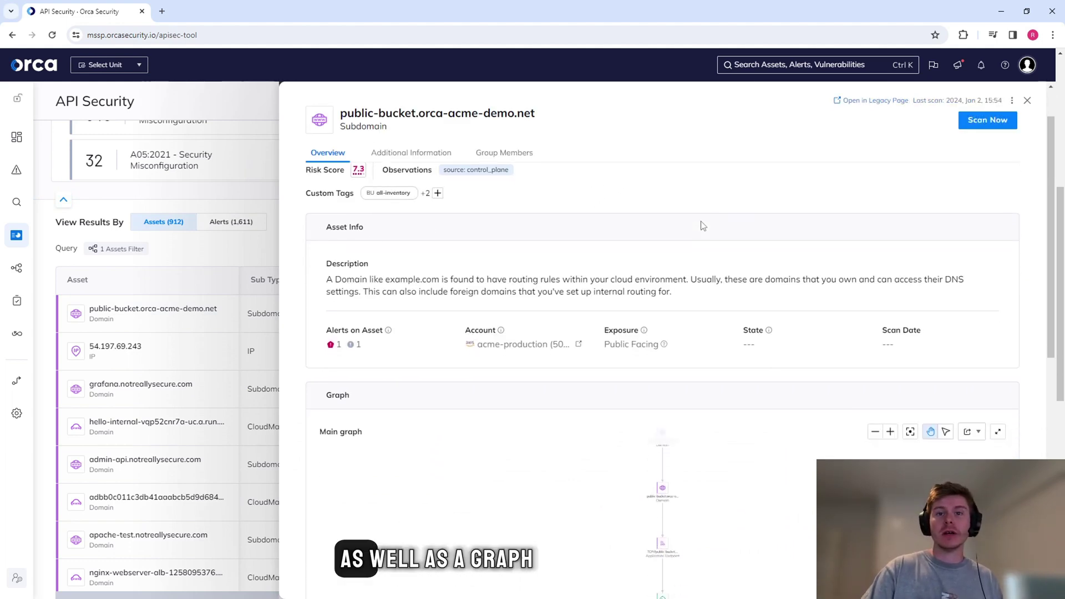
{"action": "scroll", "coordinate": [704, 192], "scroll_direction": "down", "scroll_amount": 1}
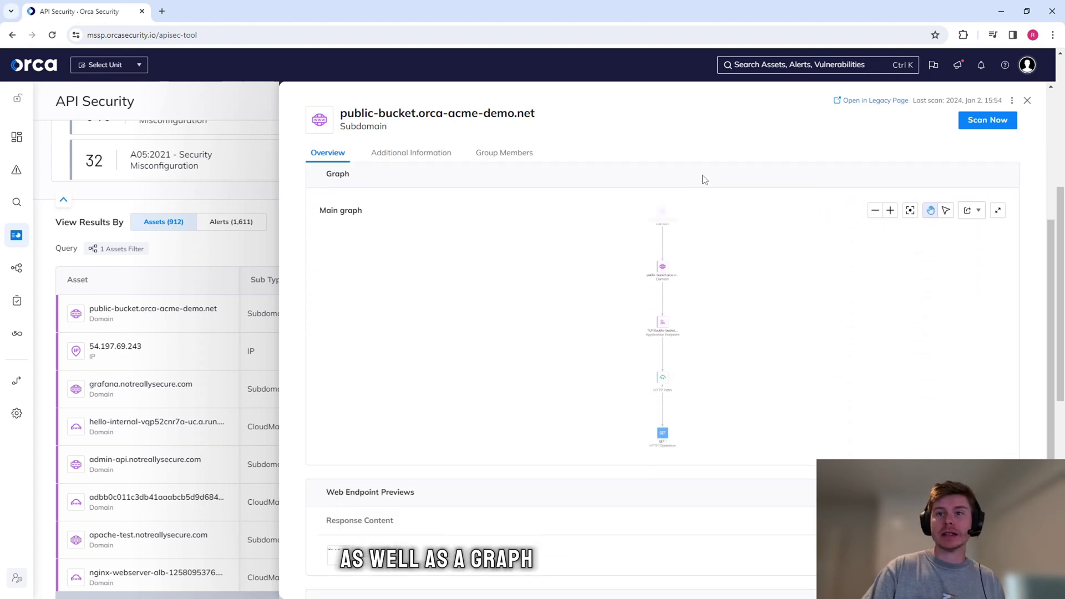
{"action": "left_click", "coordinate": [994, 216]}
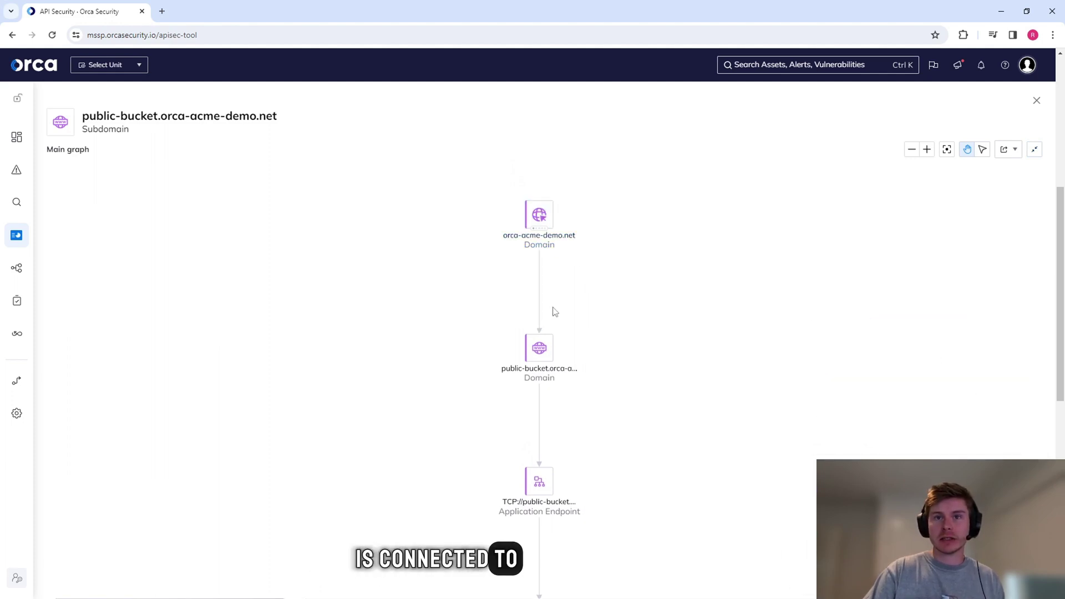
- Pan the graph to reveal HTTP Path and the GET / operation, and pin its detail card
{"action": "mouse_move", "coordinate": [539, 351]}
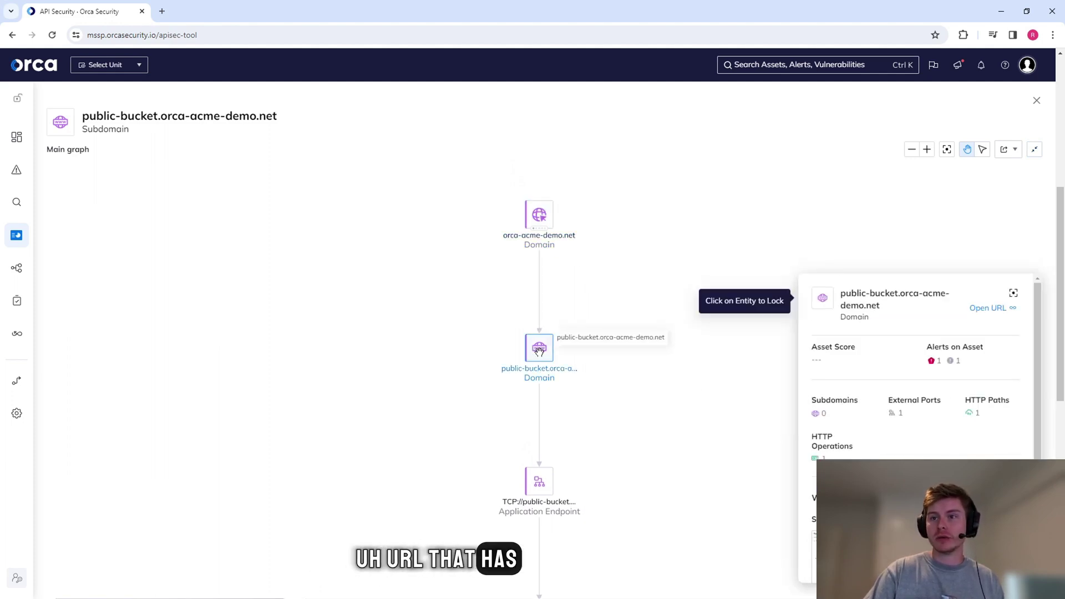
{"action": "left_click_drag", "start_coordinate": [673, 528], "coordinate": [663, 318]}
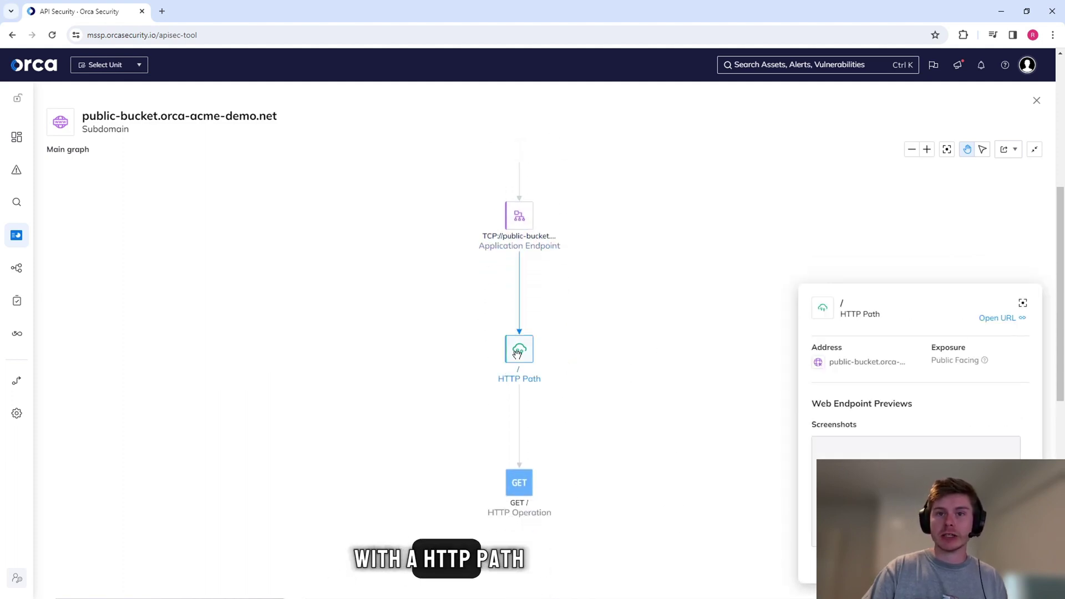
{"action": "mouse_move", "coordinate": [526, 487]}
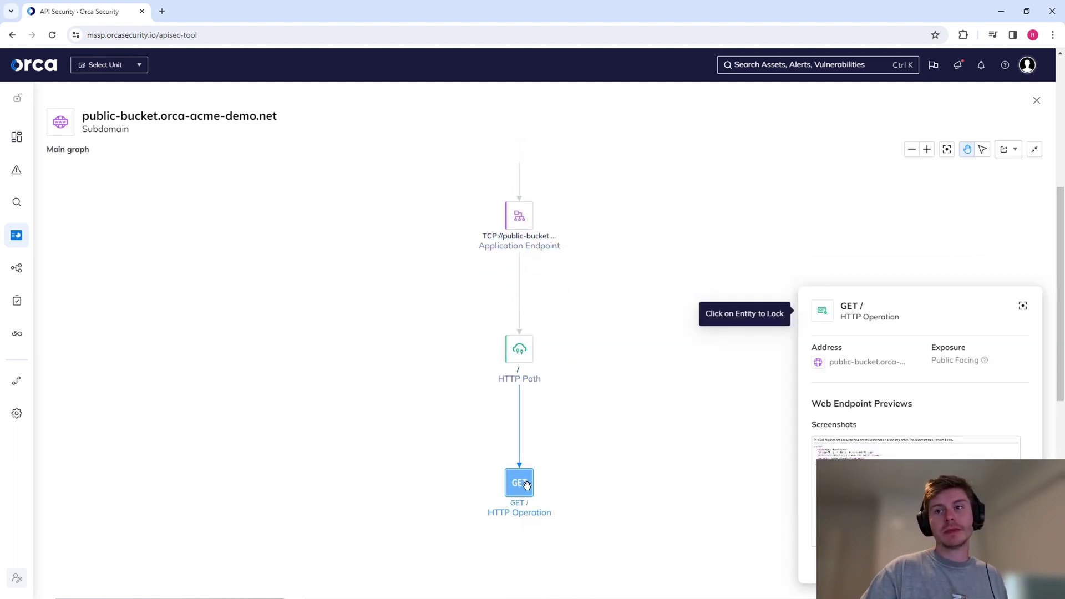
{"action": "left_click", "coordinate": [527, 489]}
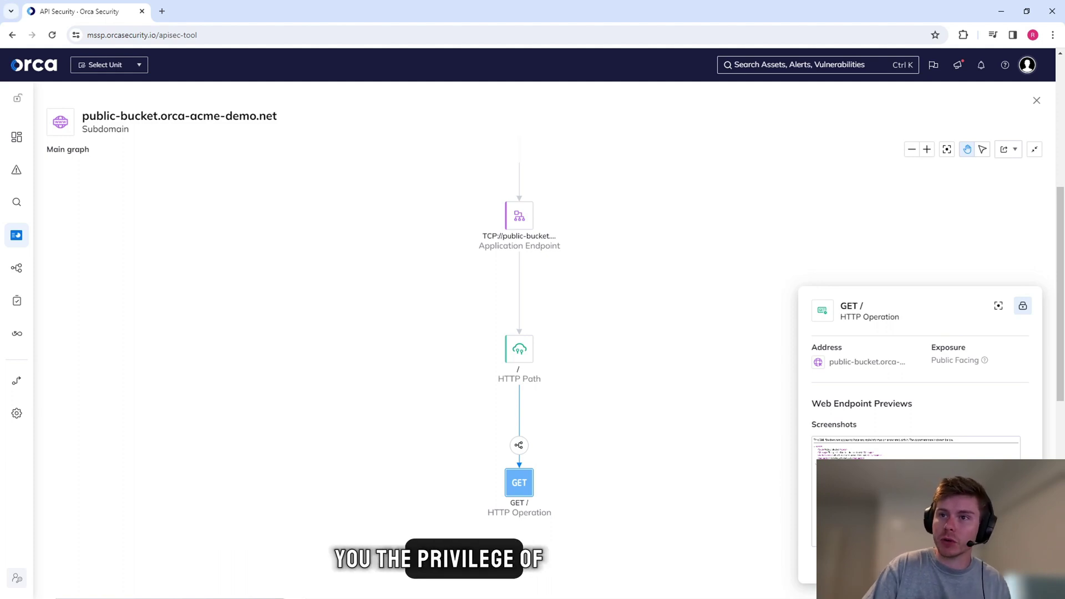
- Enlarge the endpoint's captured error-page screenshot, close it, and leave full-screen graph view
{"action": "left_click", "coordinate": [916, 447]}
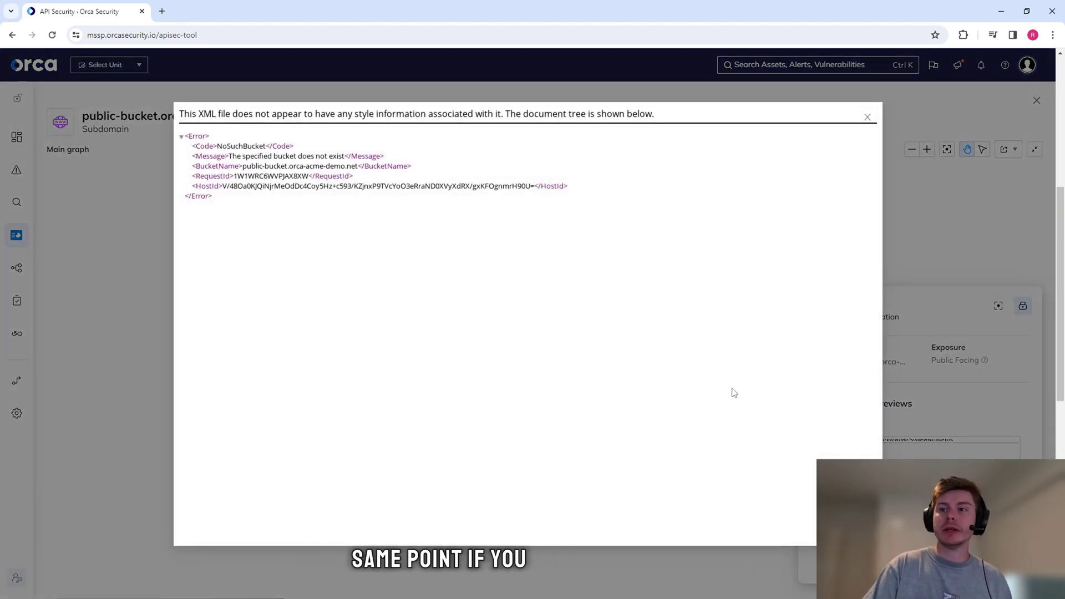
{"action": "left_click", "coordinate": [146, 305]}
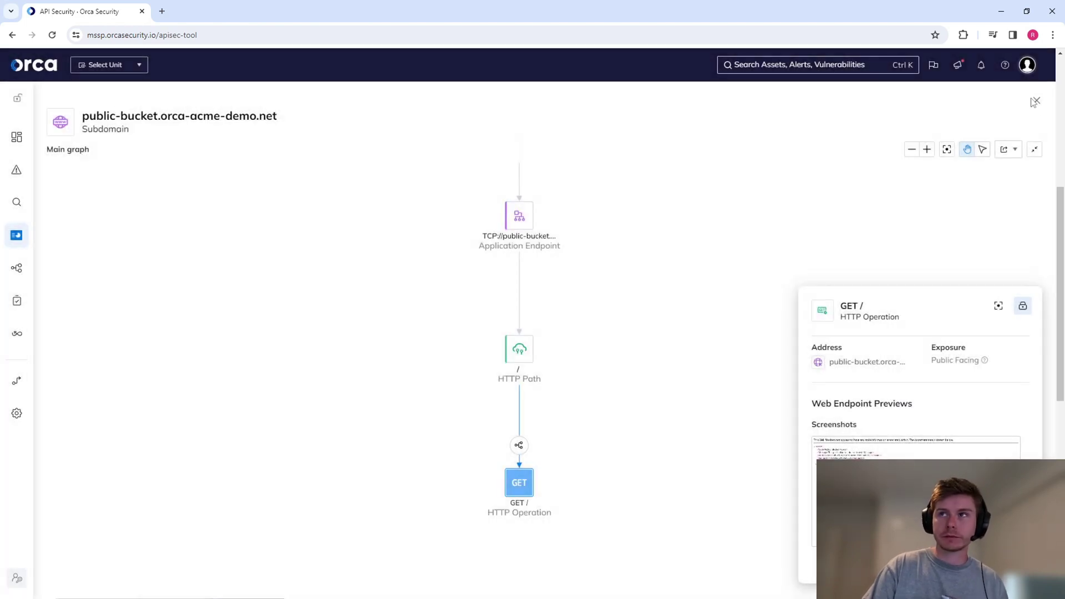
{"action": "left_click", "coordinate": [1037, 103]}
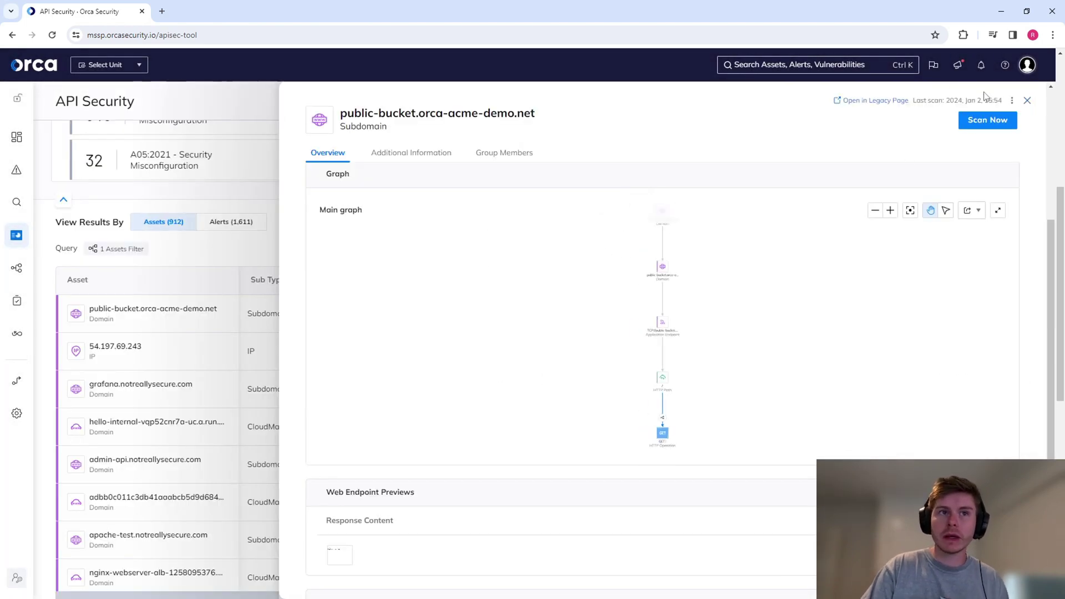
- Close the asset details panel and list the 1,611 API Security results as alerts
{"action": "left_click", "coordinate": [1028, 102]}
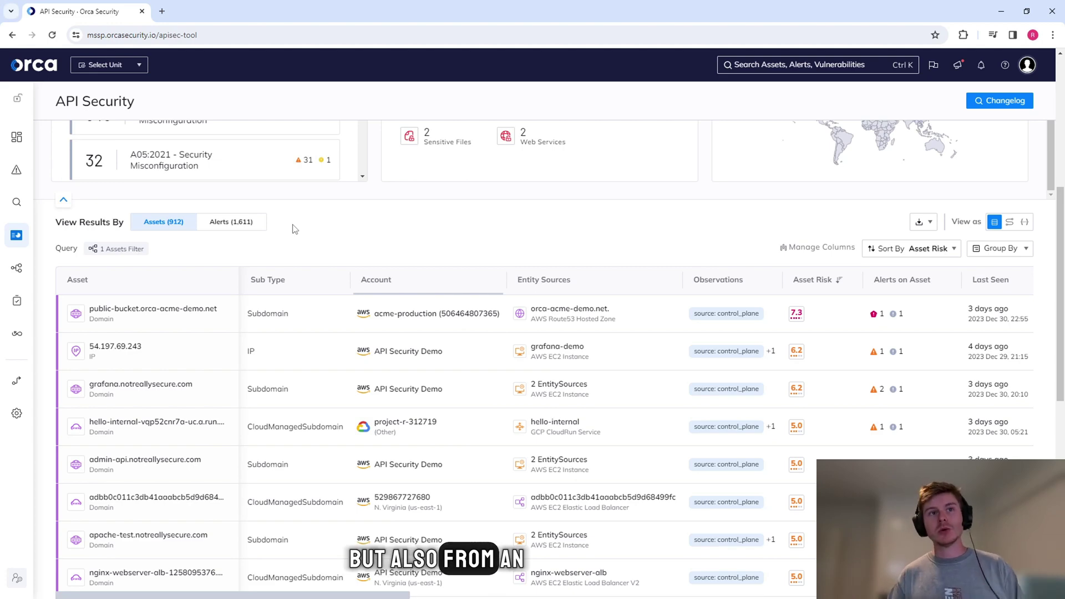
{"action": "left_click", "coordinate": [255, 224]}
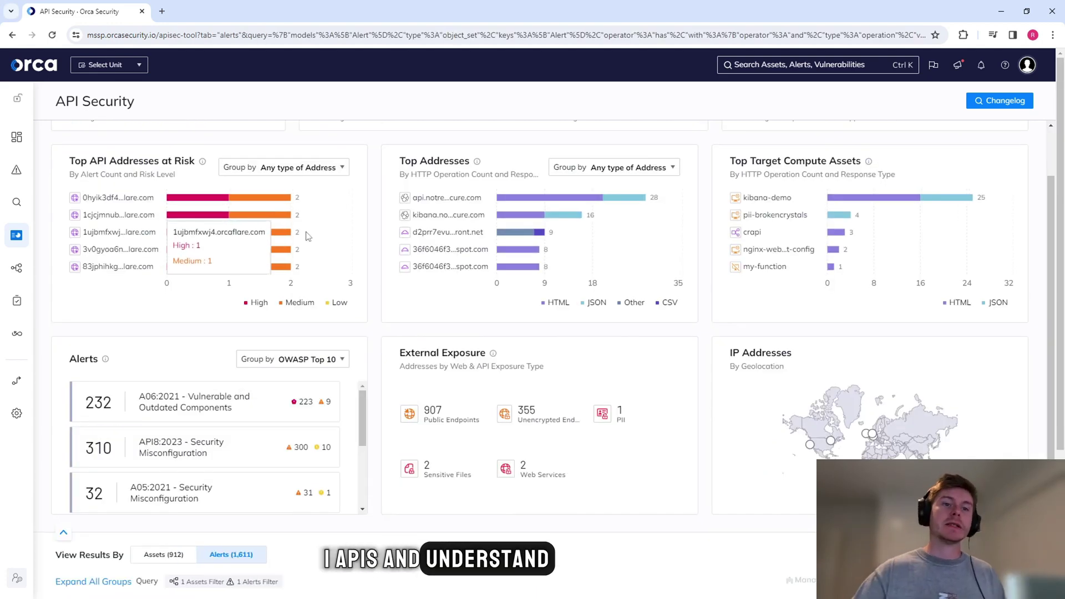
{"action": "scroll", "coordinate": [368, 245], "scroll_direction": "down", "scroll_amount": 4}
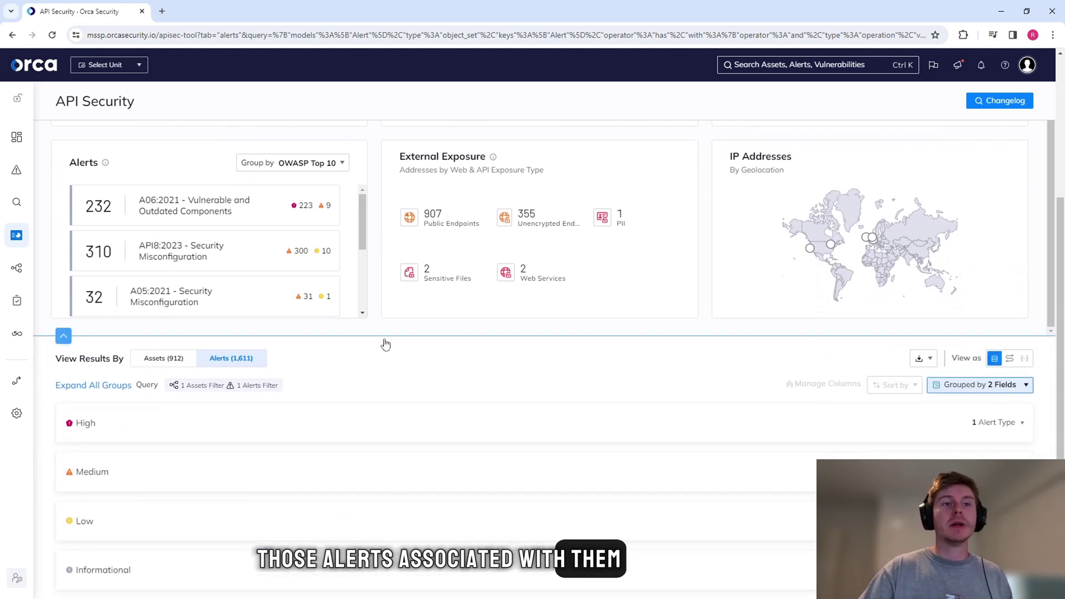
- Expand the High and Medium severity alert groups, review them, then collapse Medium
{"action": "left_click", "coordinate": [202, 425]}
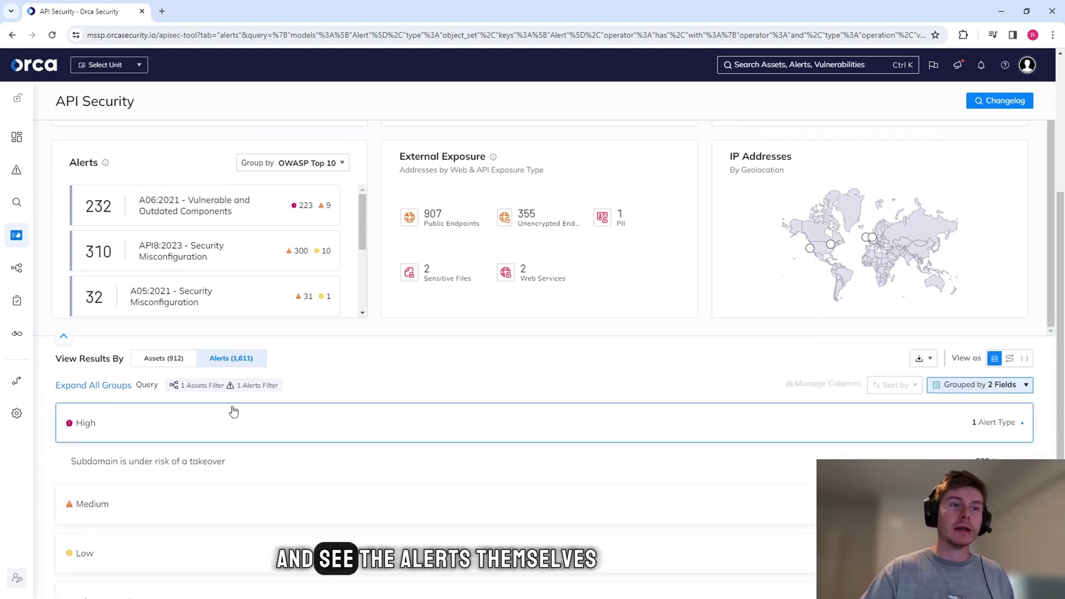
{"action": "left_click", "coordinate": [231, 471]}
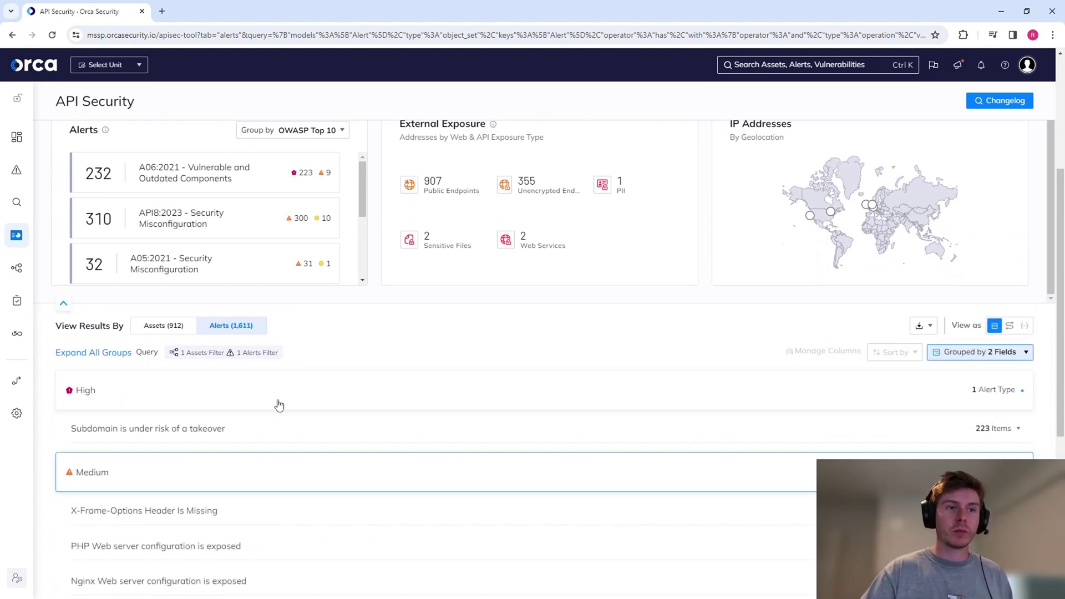
{"action": "scroll", "coordinate": [283, 401], "scroll_direction": "down", "scroll_amount": 4}
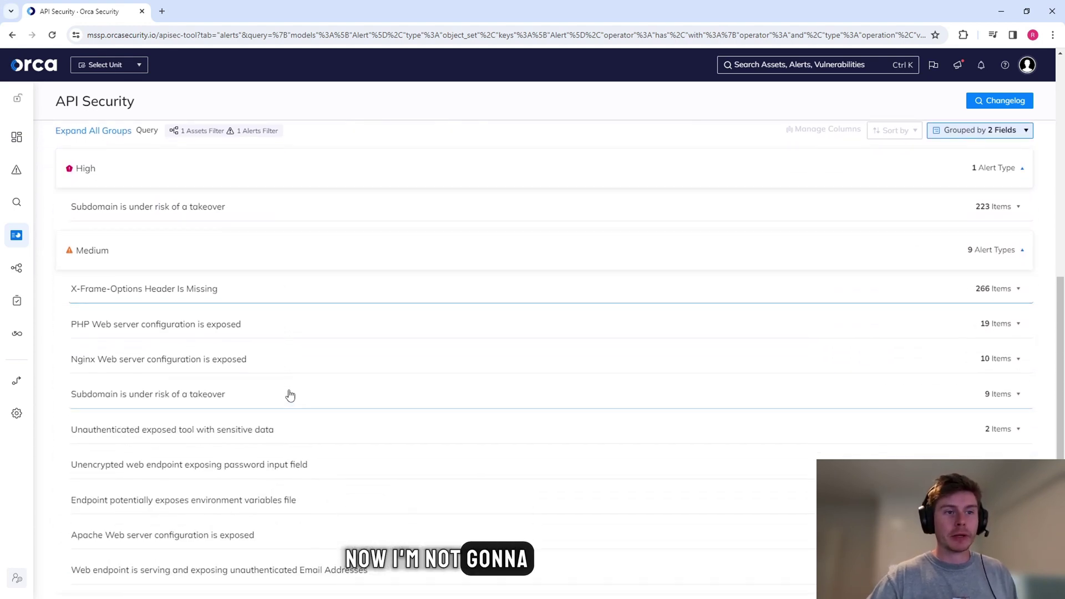
{"action": "scroll", "coordinate": [290, 396], "scroll_direction": "down", "scroll_amount": 2}
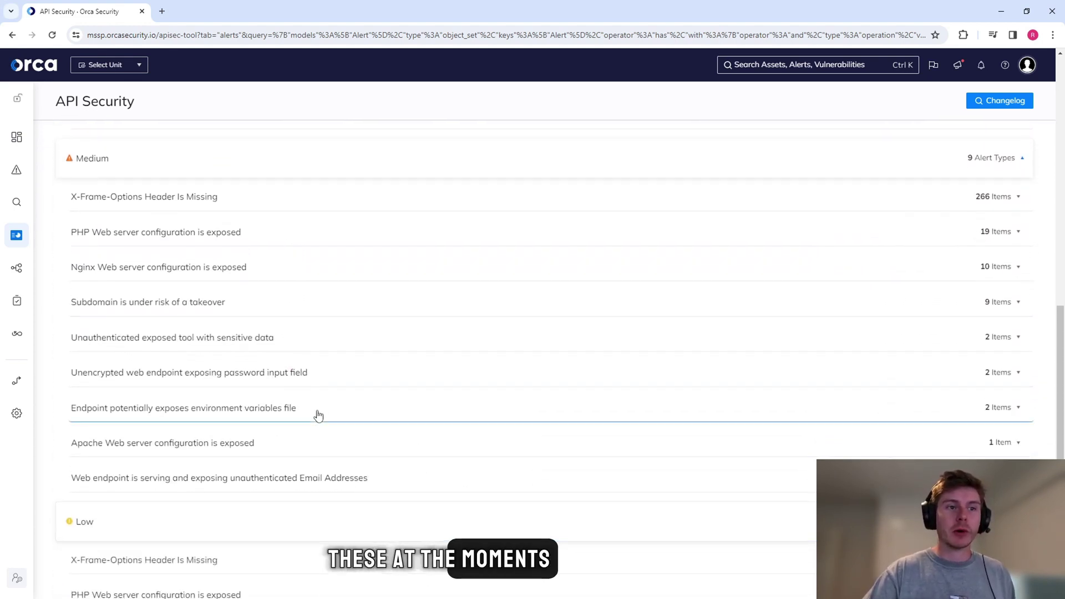
{"action": "scroll", "coordinate": [318, 415], "scroll_direction": "down", "scroll_amount": 1}
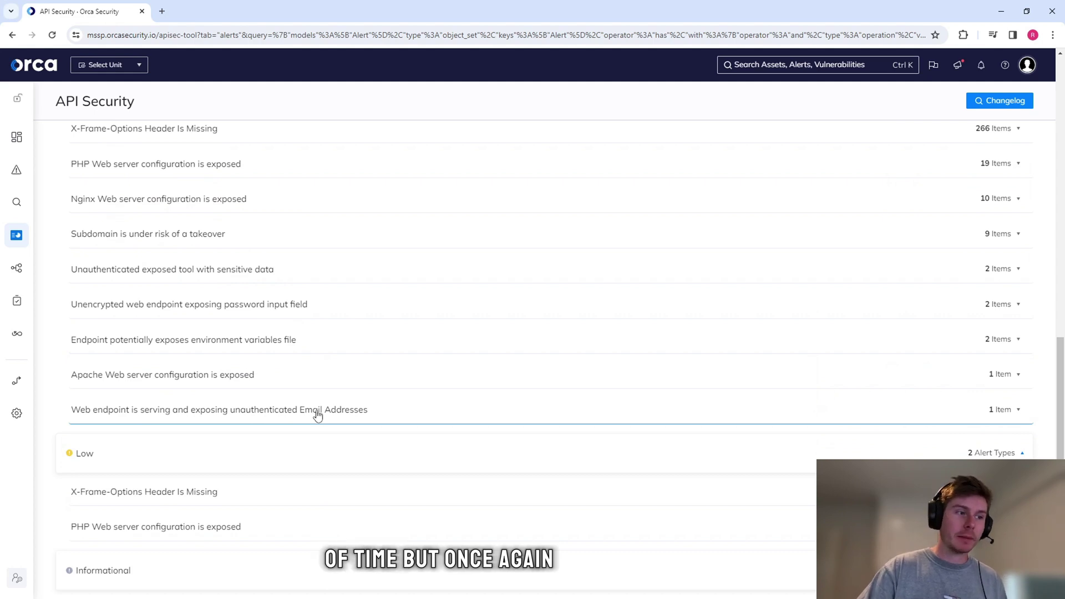
{"action": "scroll", "coordinate": [343, 438], "scroll_direction": "up", "scroll_amount": 3}
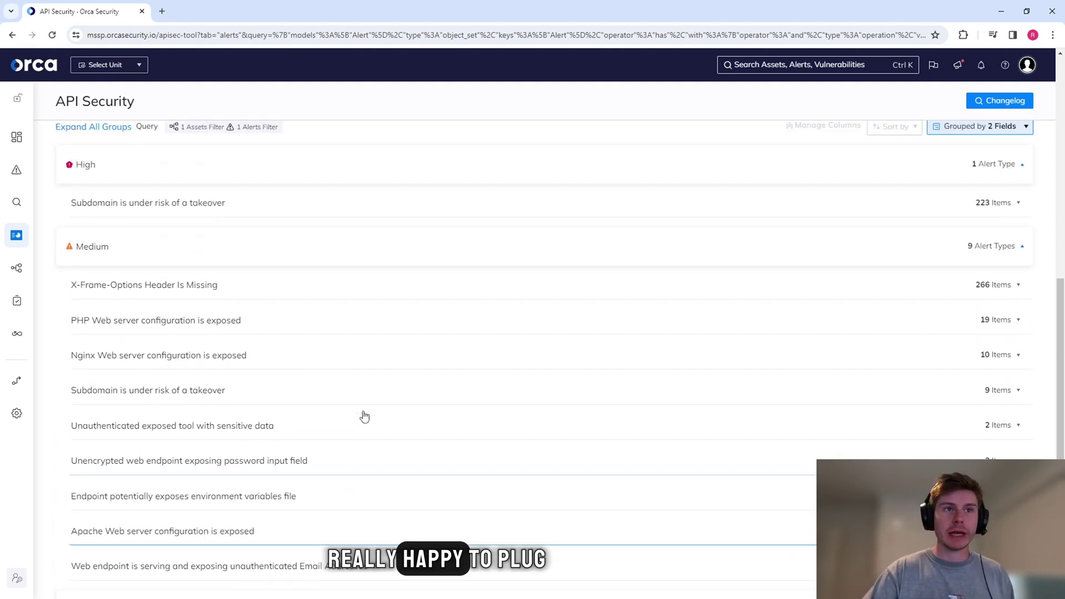
{"action": "left_click", "coordinate": [304, 282]}
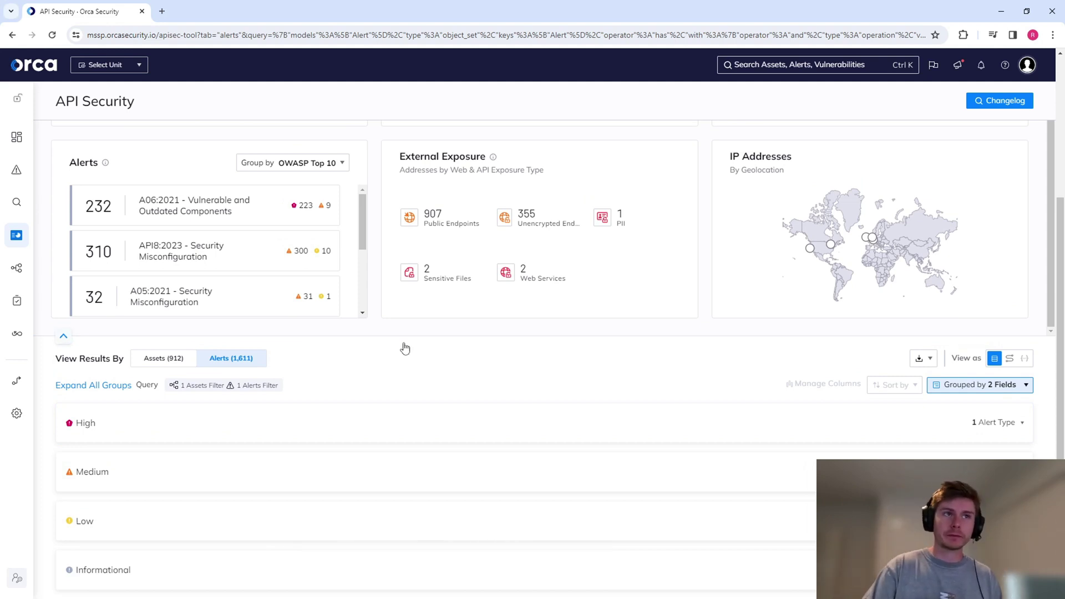
- Open Attack Paths from Security Views, showing 952 paths: High 102, Medium 17, Low 833
{"action": "left_click", "coordinate": [32, 239]}
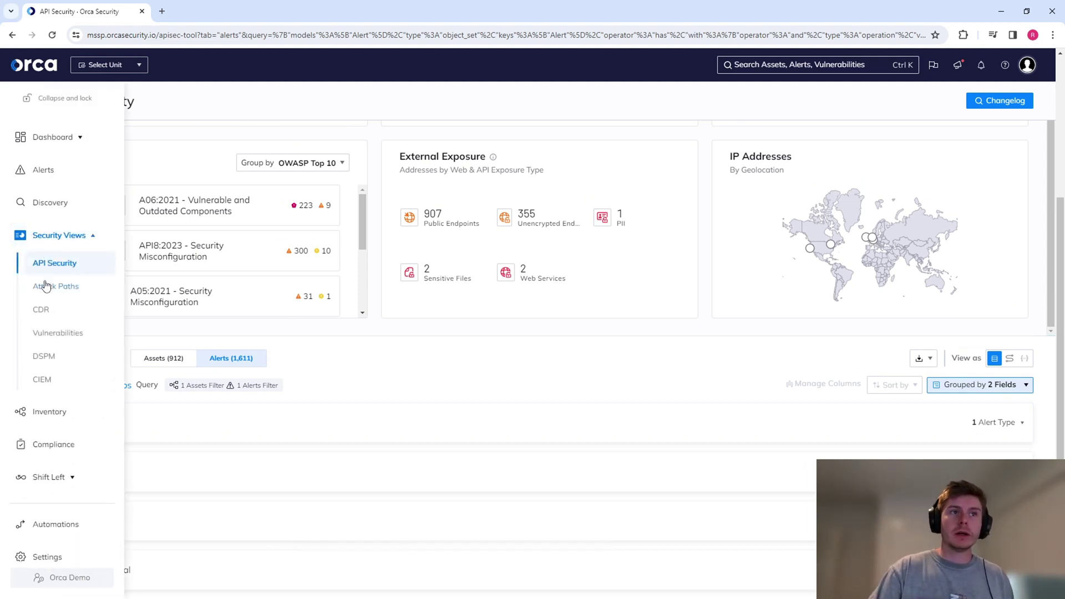
{"action": "left_click", "coordinate": [44, 285]}
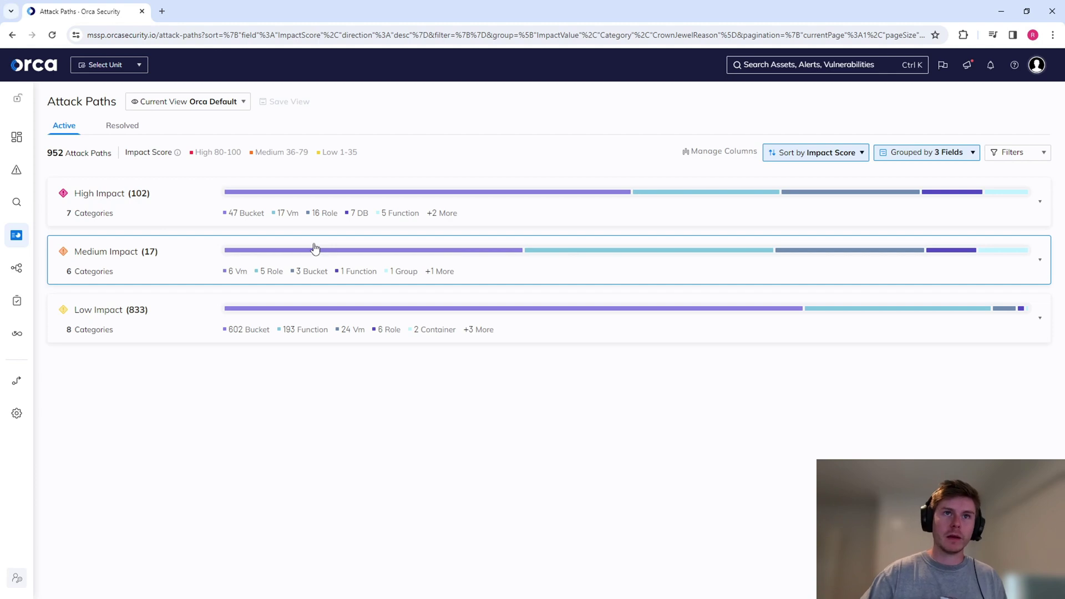
- Expand High Impact, then Bucket, then Data: Personal identifiable information attack paths
{"action": "left_click", "coordinate": [187, 198]}
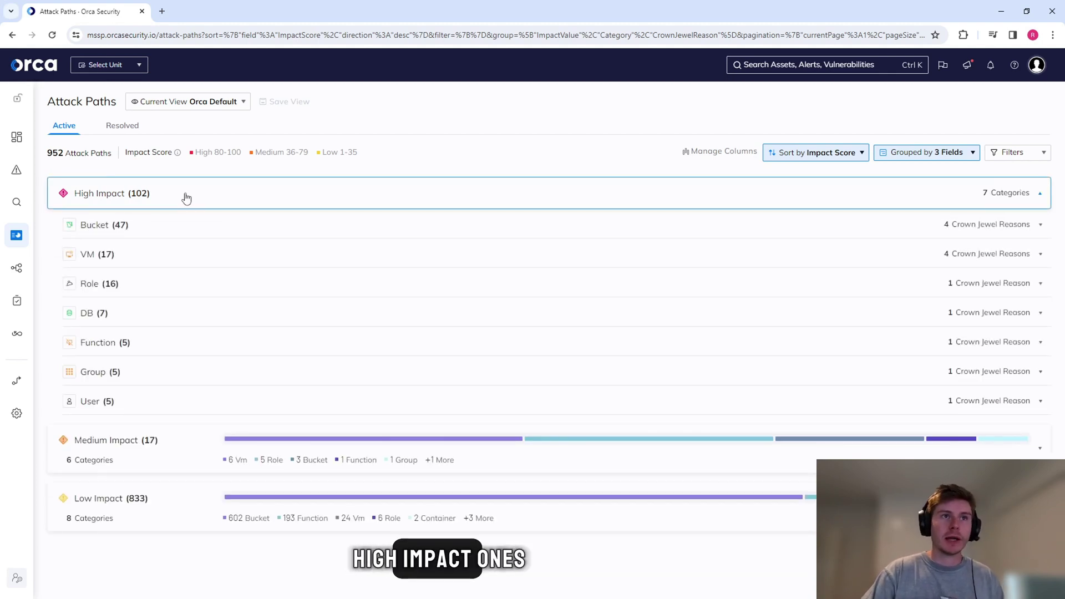
{"action": "left_click", "coordinate": [161, 230]}
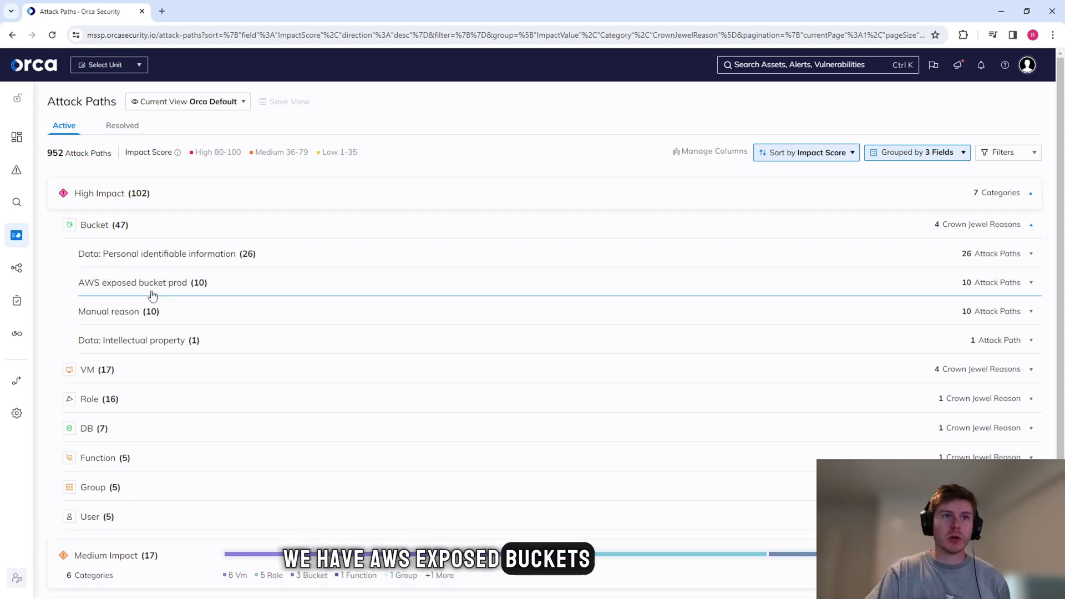
{"action": "left_click", "coordinate": [288, 254]}
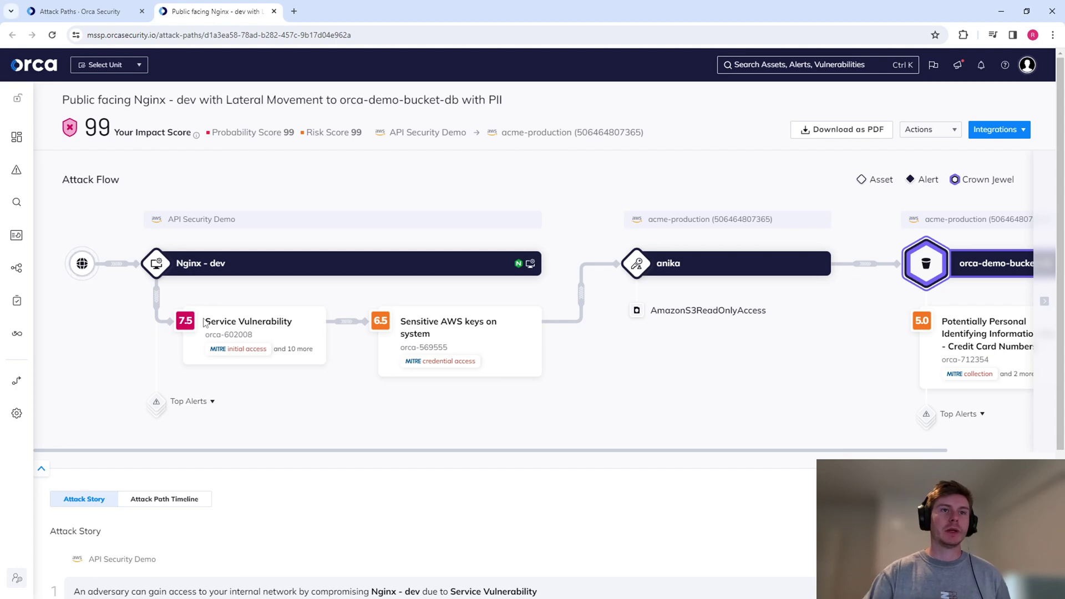
- Inspect the Nginx - dev attack flow nodes and the AmazonS3ReadOnlyAccess permission
{"action": "mouse_move", "coordinate": [82, 267]}
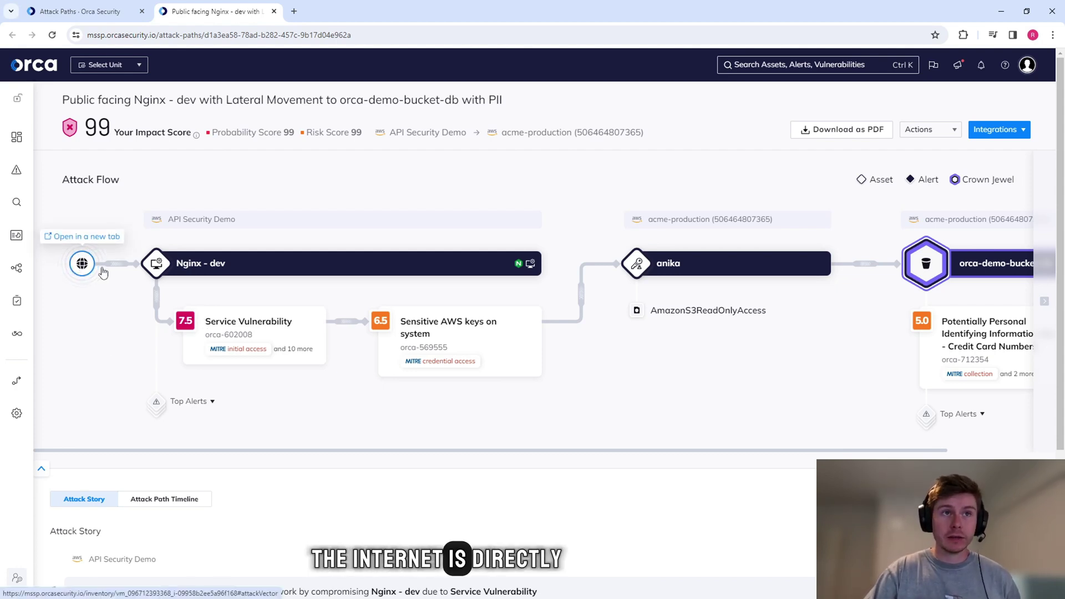
{"action": "mouse_move", "coordinate": [202, 269]}
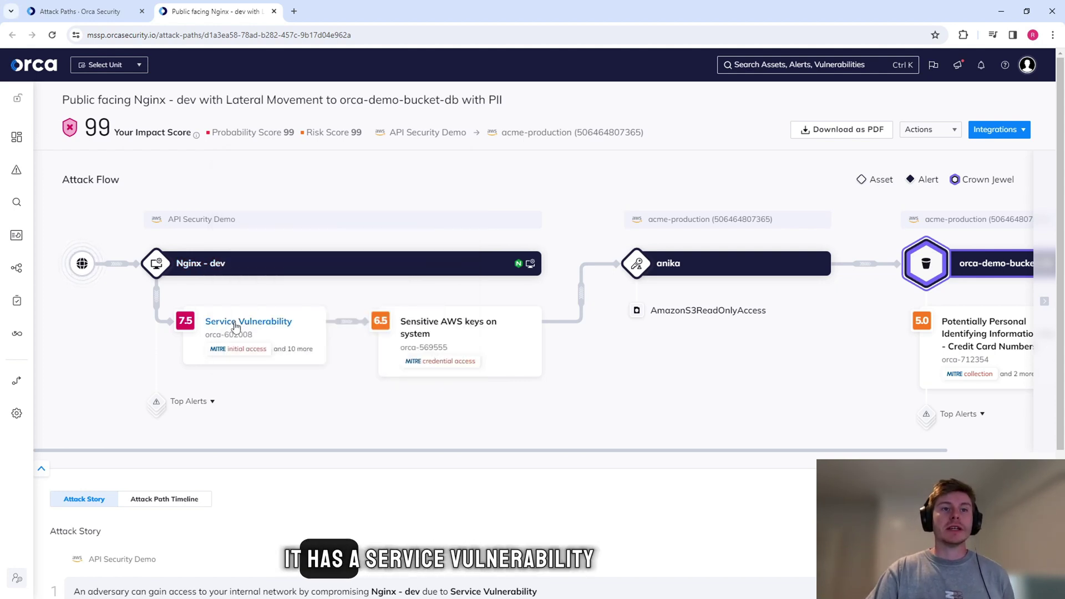
{"action": "mouse_move", "coordinate": [236, 326]}
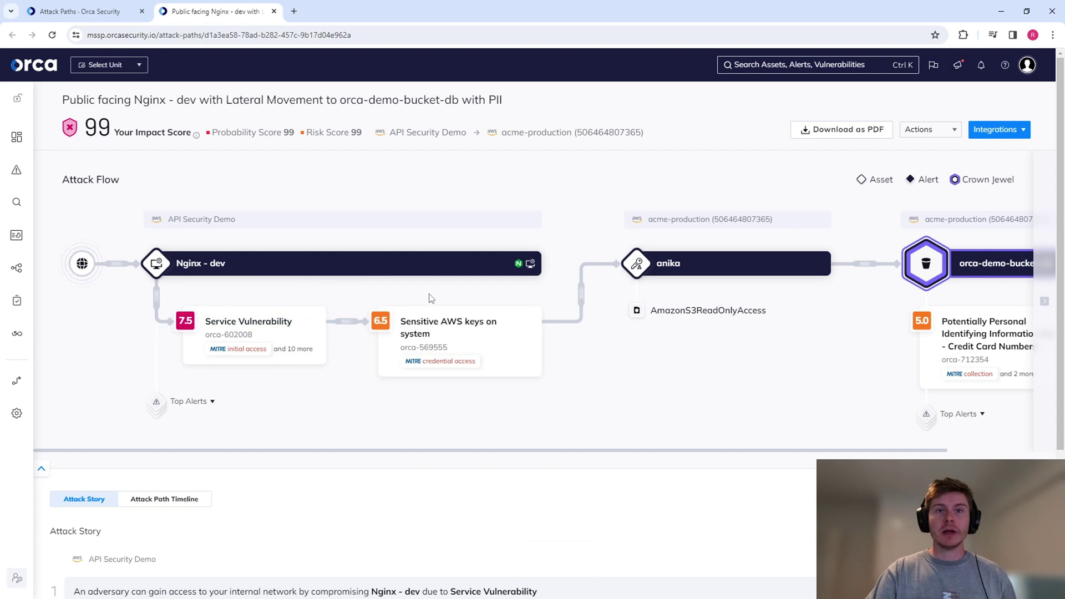
{"action": "mouse_move", "coordinate": [433, 336]}
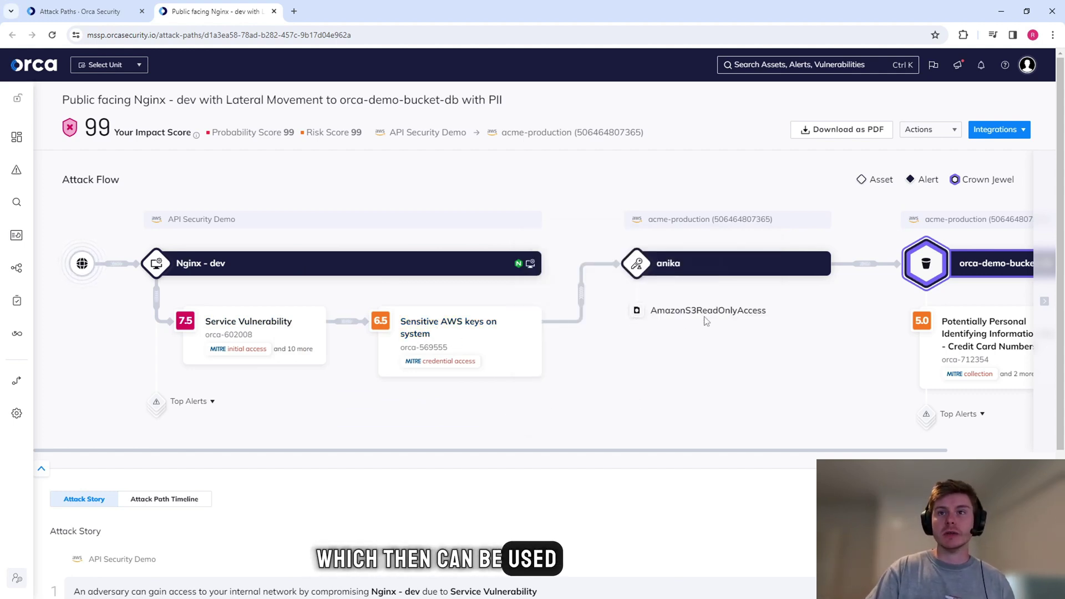
{"action": "left_click_drag", "start_coordinate": [687, 310], "coordinate": [788, 313]}
{"action": "left_click", "coordinate": [768, 355]}
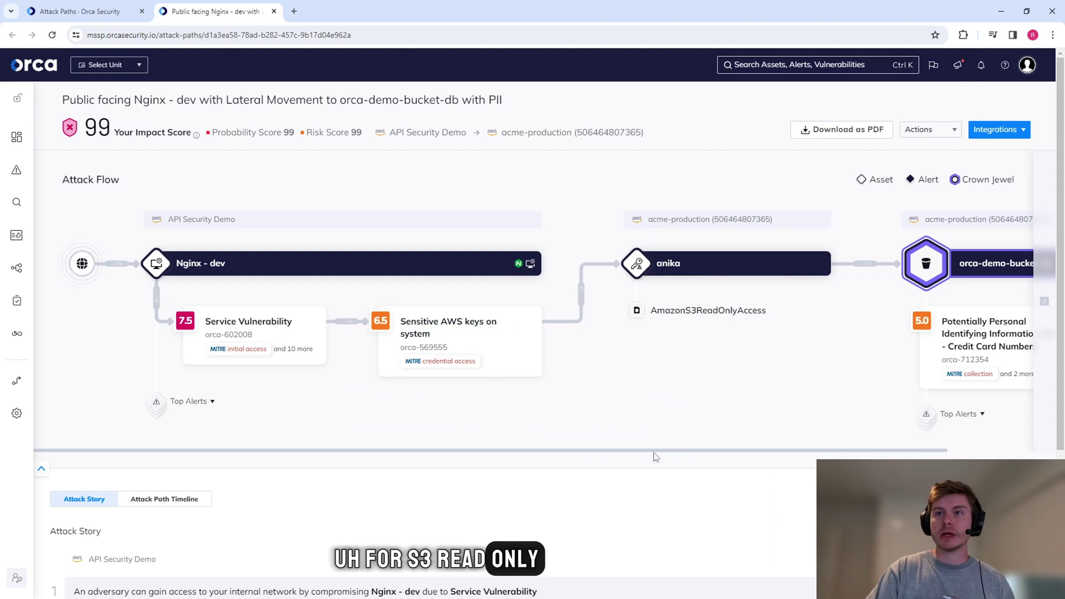
- Scroll the Attack Flow canvas right to review the remaining nodes toward orca-demo-bucket-db
{"action": "scroll", "coordinate": [731, 442], "scroll_direction": "right", "scroll_amount": 3}
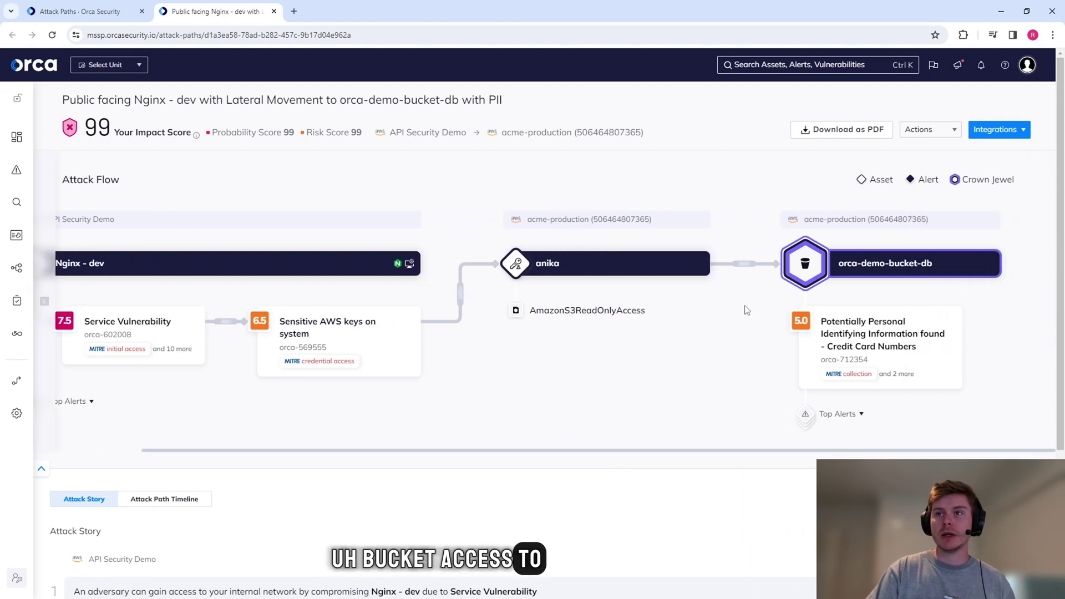
{"action": "mouse_move", "coordinate": [818, 259]}
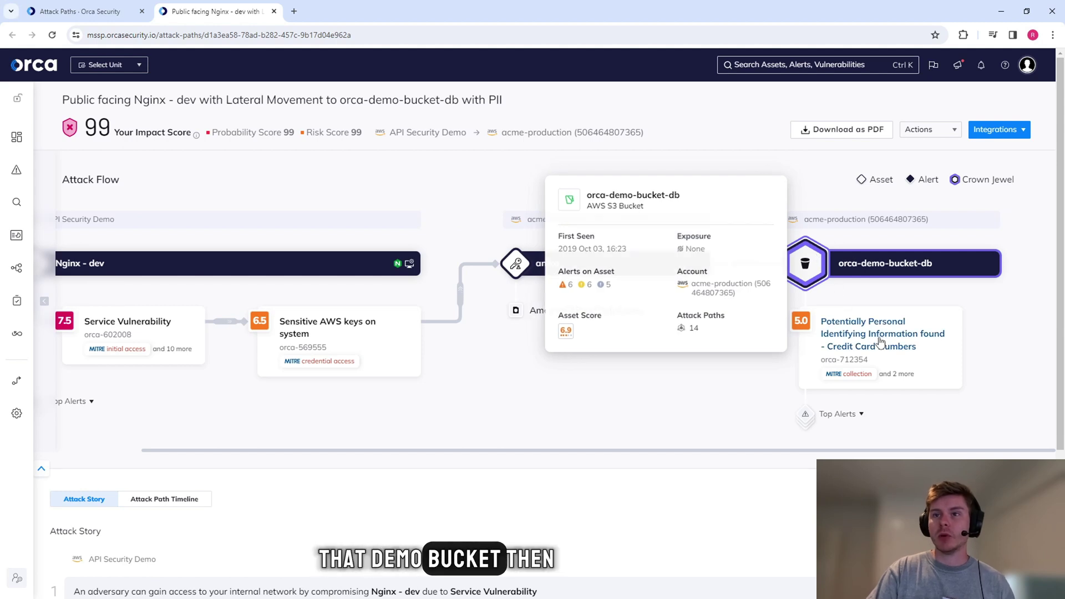
{"action": "mouse_move", "coordinate": [881, 342]}
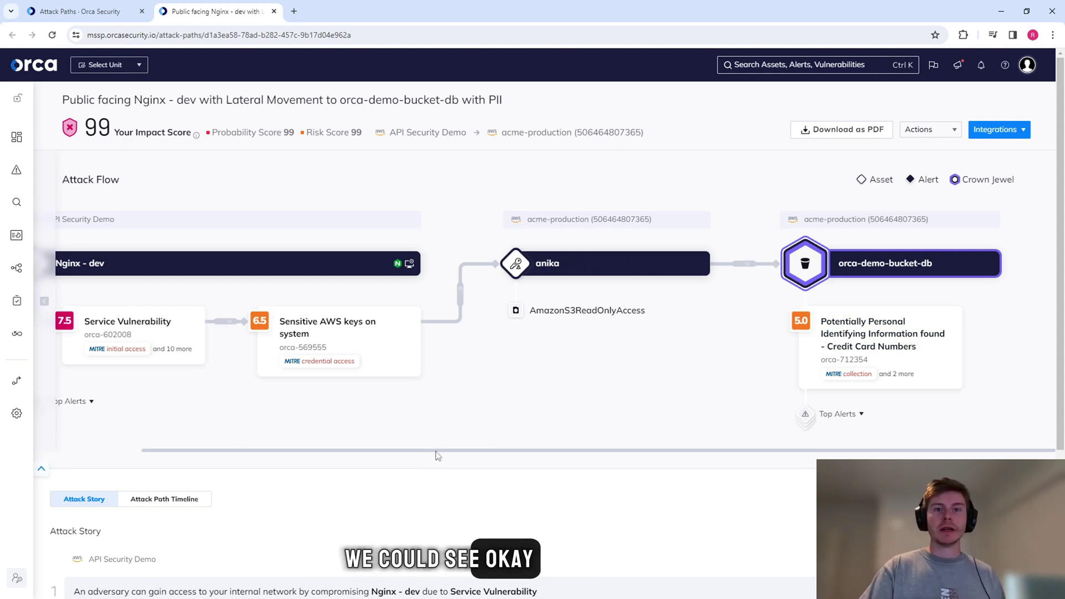
{"action": "left_click_drag", "start_coordinate": [435, 451], "coordinate": [262, 452]}
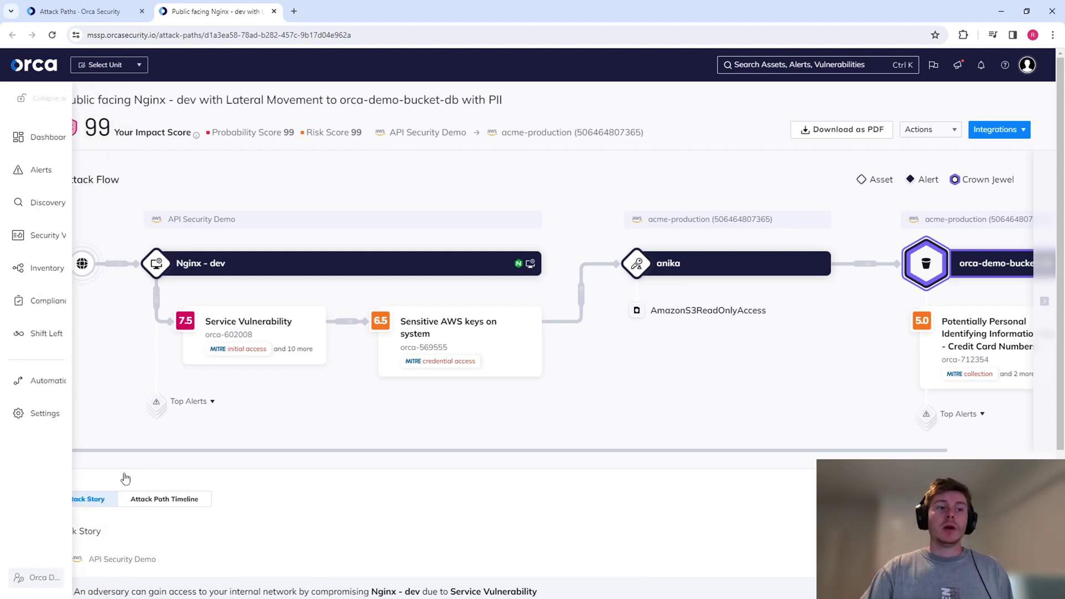
- Show the Timeline tab (Created Jan 26 to Score 99 on Apr 25) with the attack flow expanded
{"action": "left_click", "coordinate": [41, 469]}
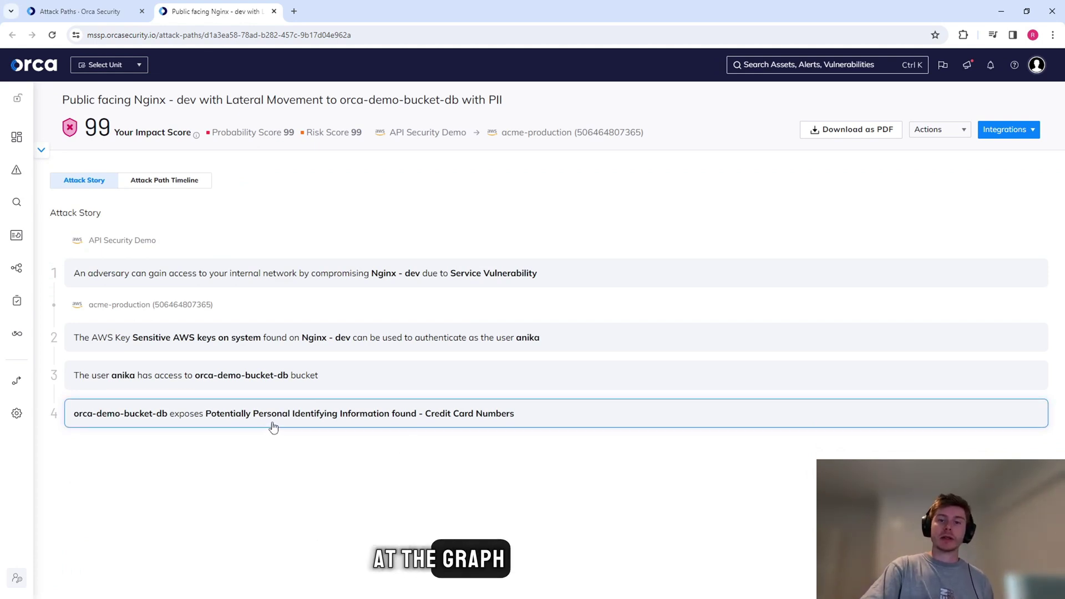
{"action": "left_click", "coordinate": [159, 181]}
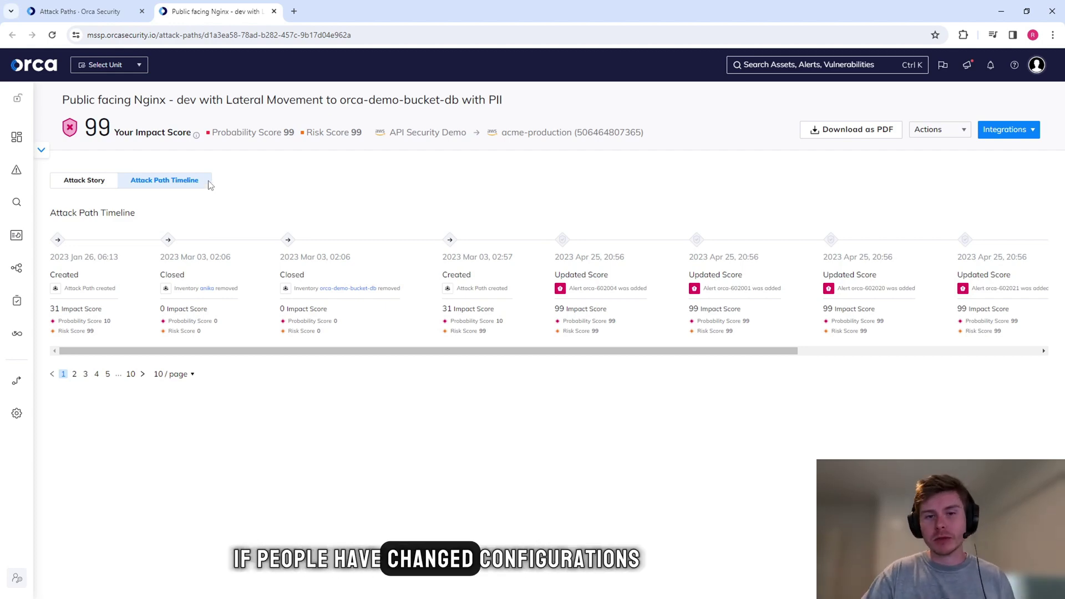
{"action": "left_click", "coordinate": [51, 150]}
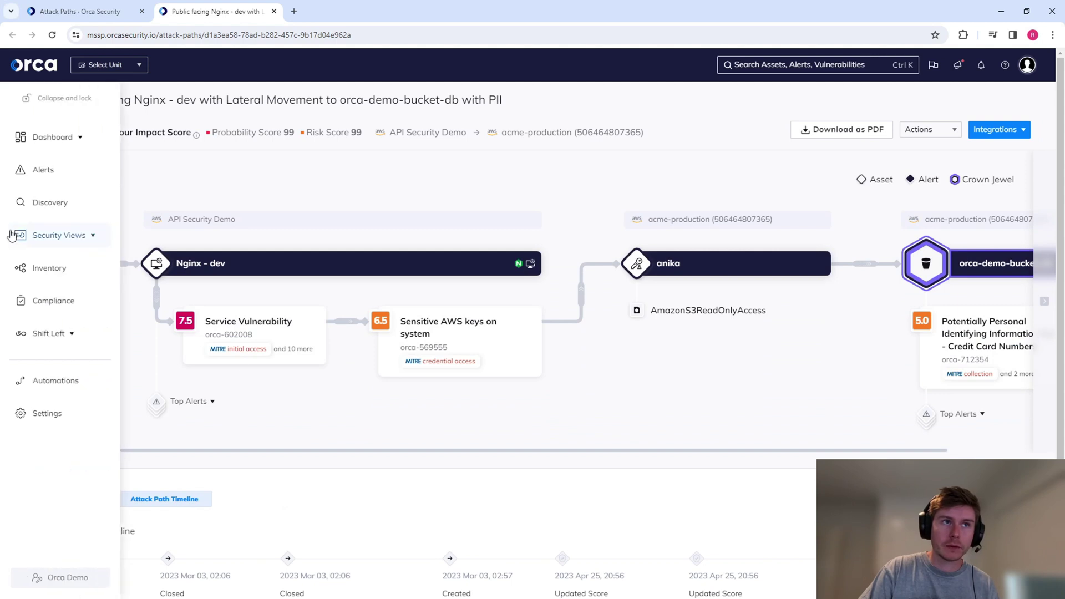
- Open Vulnerabilities and scroll to the 101,235-finding table led by critical CVE-2023-2163
{"action": "left_click", "coordinate": [29, 237]}
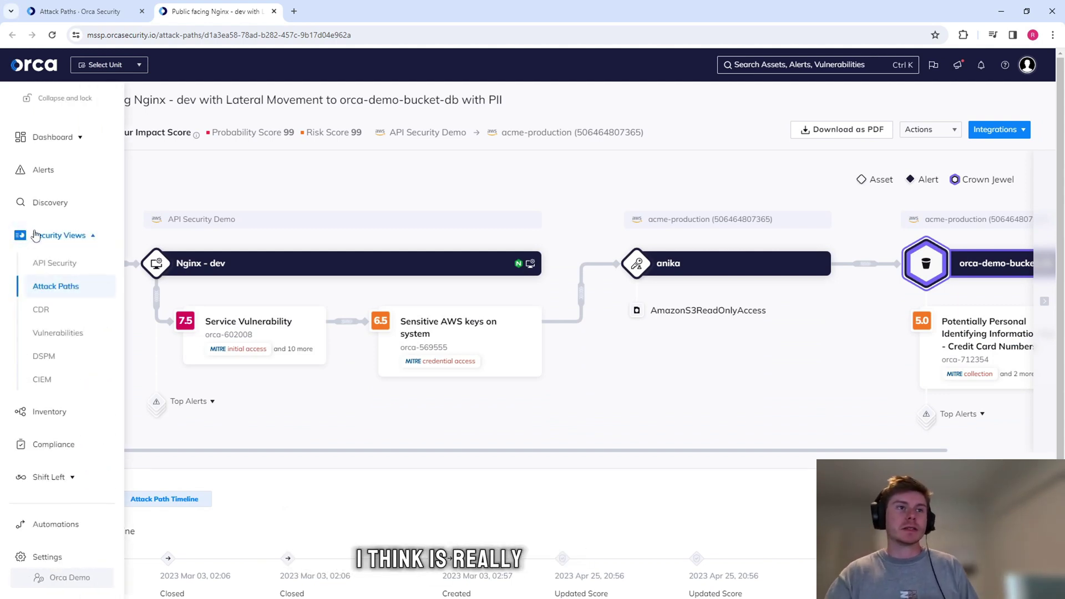
{"action": "left_click", "coordinate": [58, 334]}
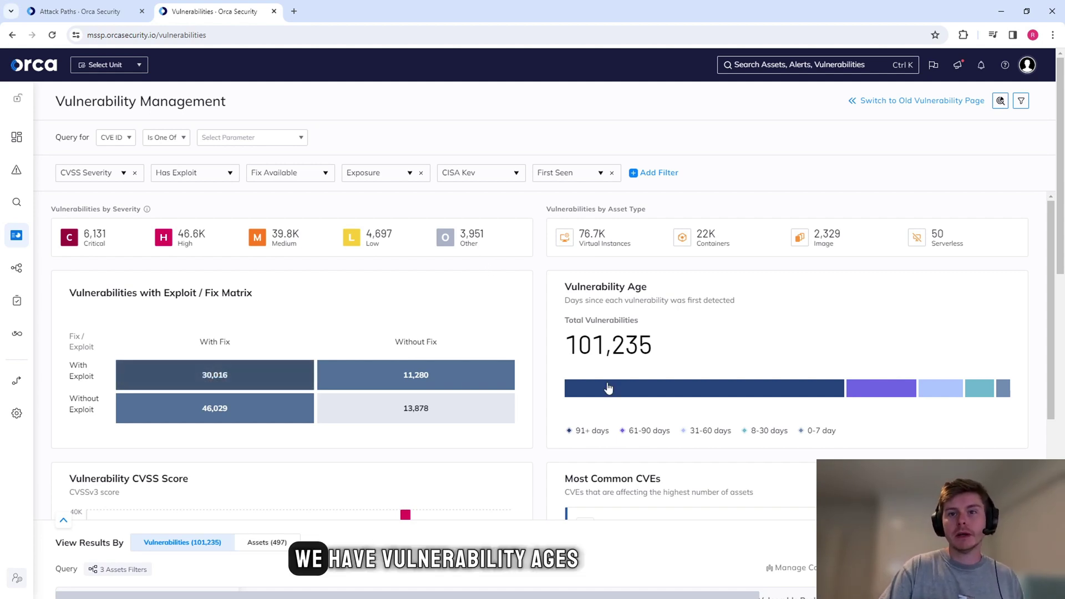
{"action": "mouse_move", "coordinate": [638, 388]}
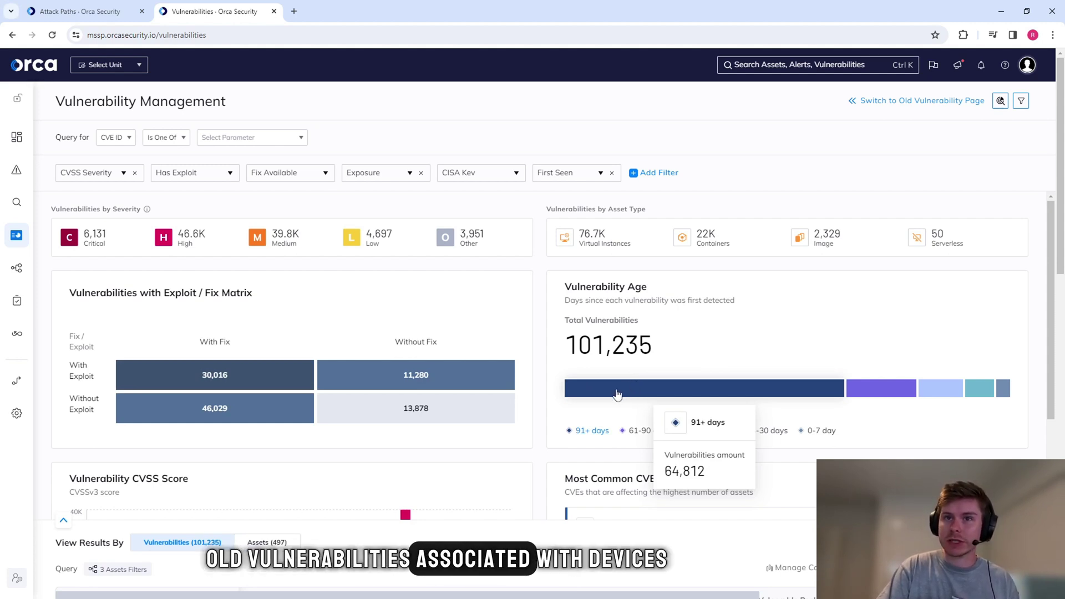
{"action": "scroll", "coordinate": [543, 421], "scroll_direction": "down", "scroll_amount": 1}
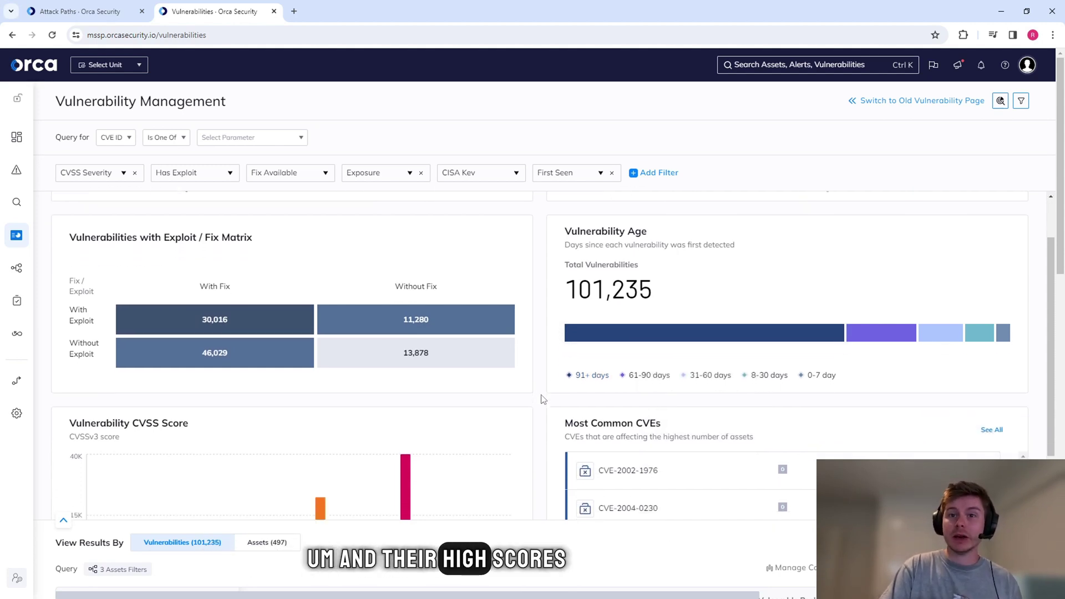
{"action": "scroll", "coordinate": [542, 400], "scroll_direction": "up", "scroll_amount": 1}
{"action": "scroll", "coordinate": [543, 400], "scroll_direction": "down", "scroll_amount": 2}
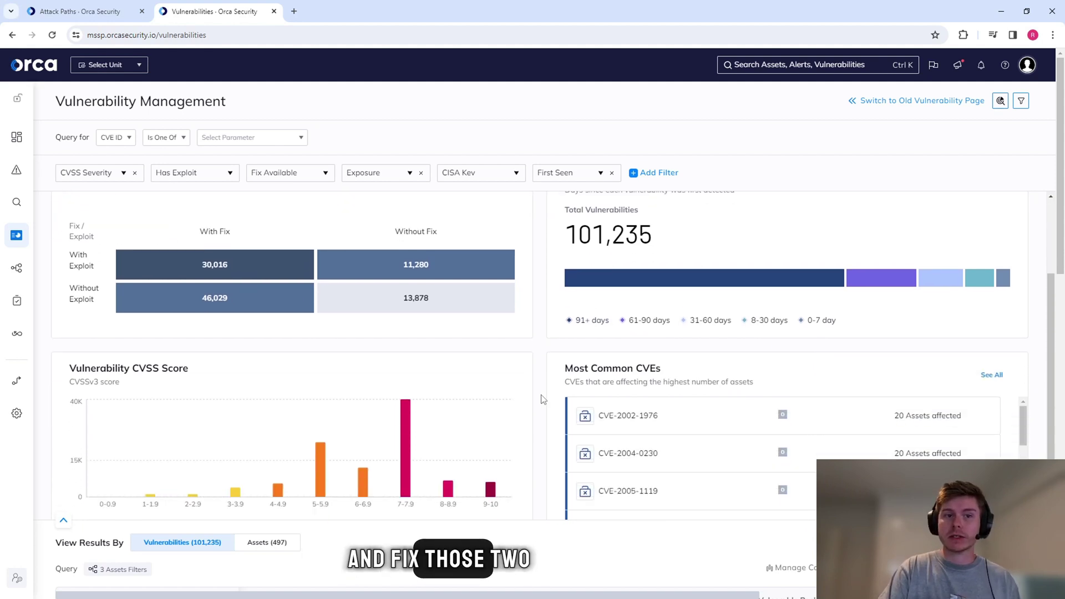
{"action": "scroll", "coordinate": [542, 400], "scroll_direction": "down", "scroll_amount": 1}
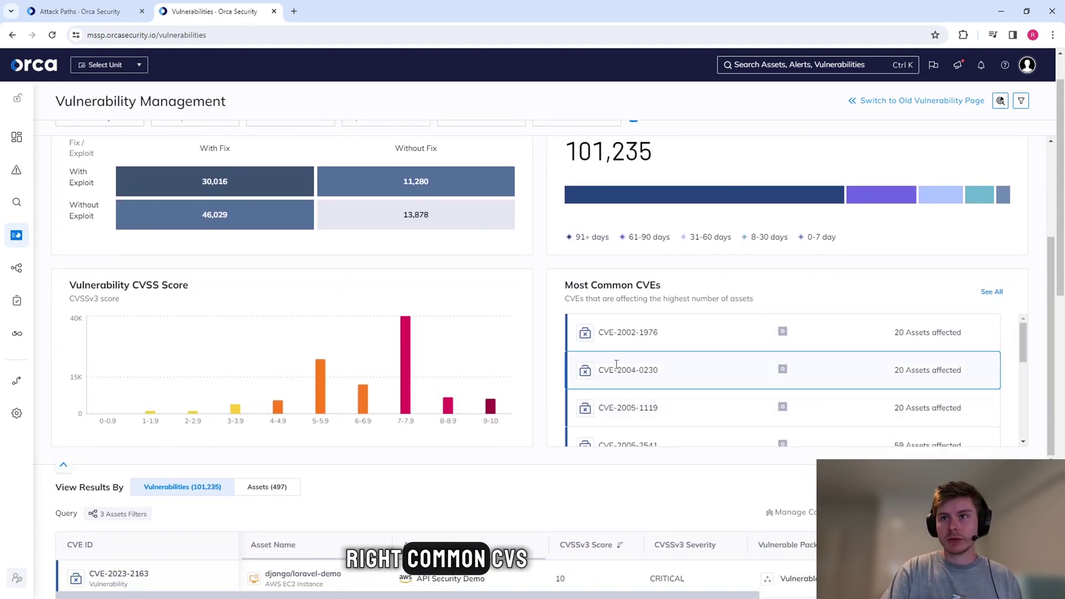
{"action": "scroll", "coordinate": [551, 350], "scroll_direction": "down", "scroll_amount": 3}
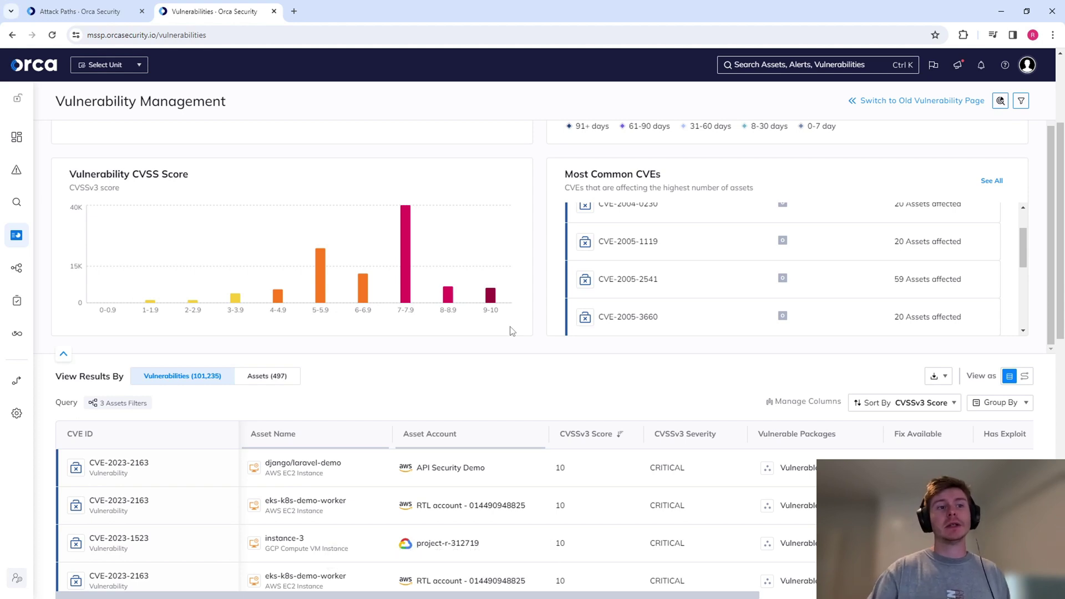
{"action": "scroll", "coordinate": [369, 340], "scroll_direction": "down", "scroll_amount": 3}
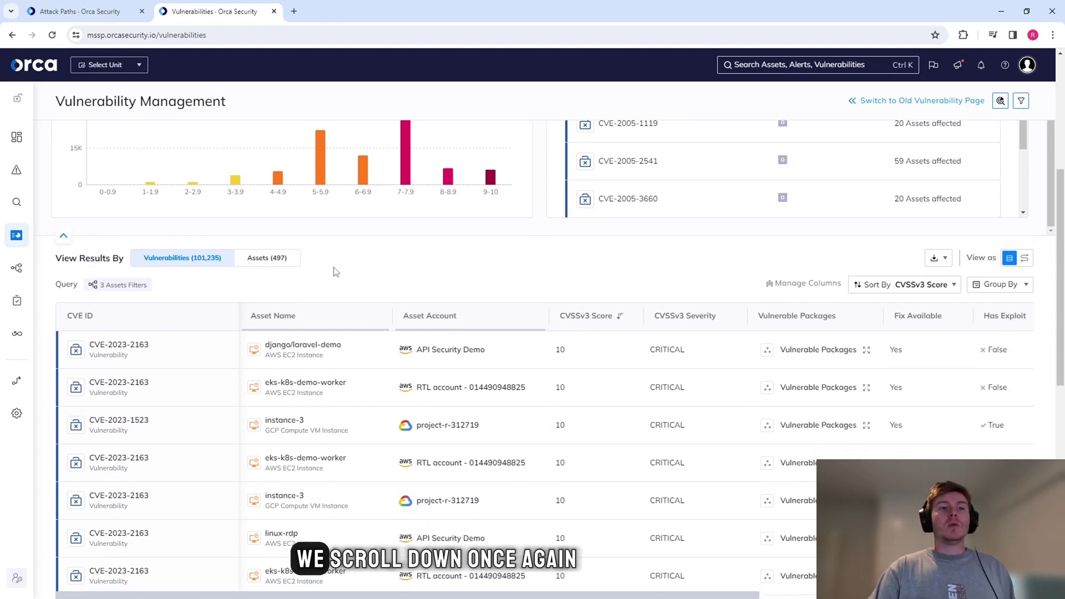
{"action": "scroll", "coordinate": [341, 261], "scroll_direction": "down", "scroll_amount": 1}
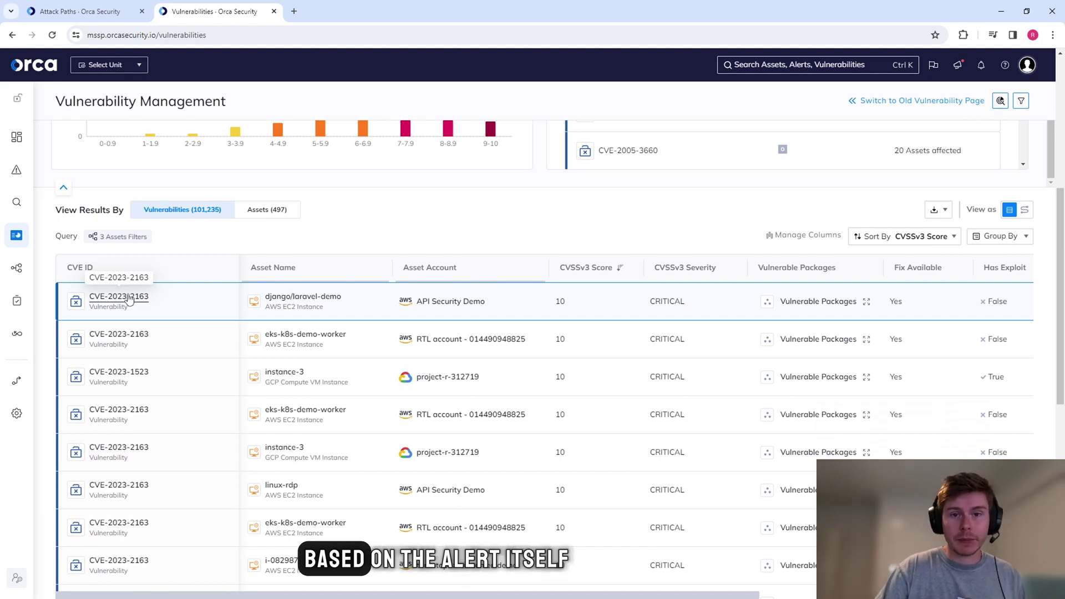
- Switch Vulnerability Management results to the Assets (497) view and browse the asset list
{"action": "left_click", "coordinate": [276, 214]}
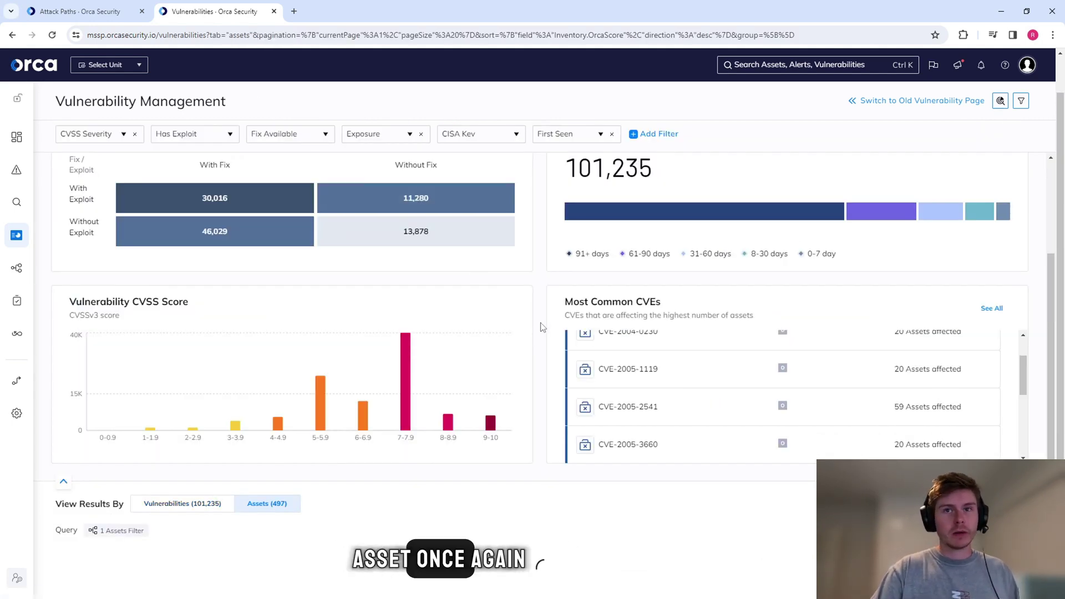
{"action": "scroll", "coordinate": [402, 290], "scroll_direction": "up", "scroll_amount": 1}
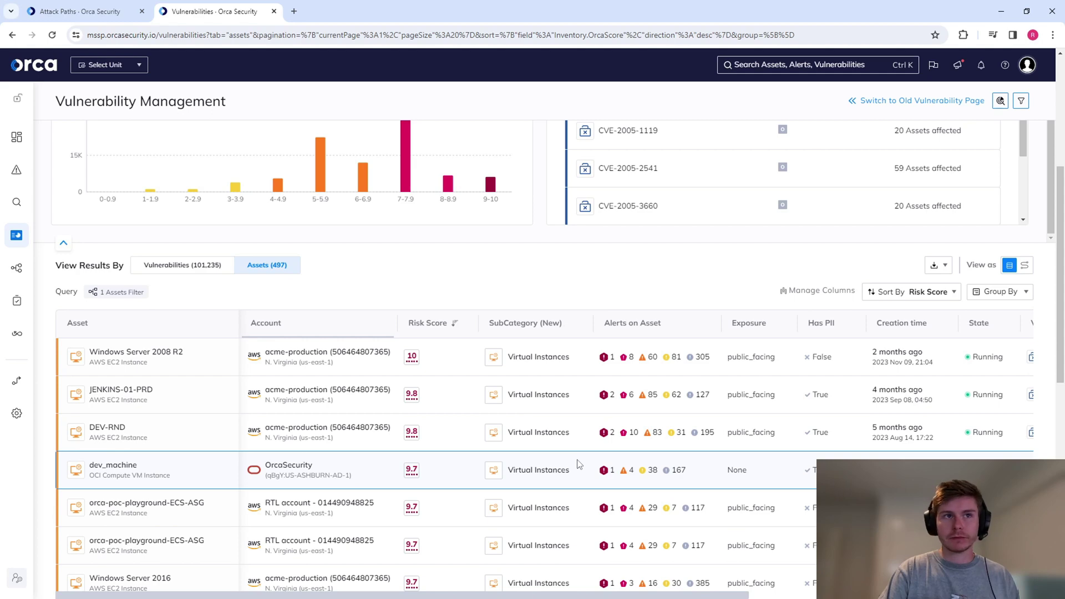
{"action": "scroll", "coordinate": [577, 464], "scroll_direction": "up", "scroll_amount": 10}
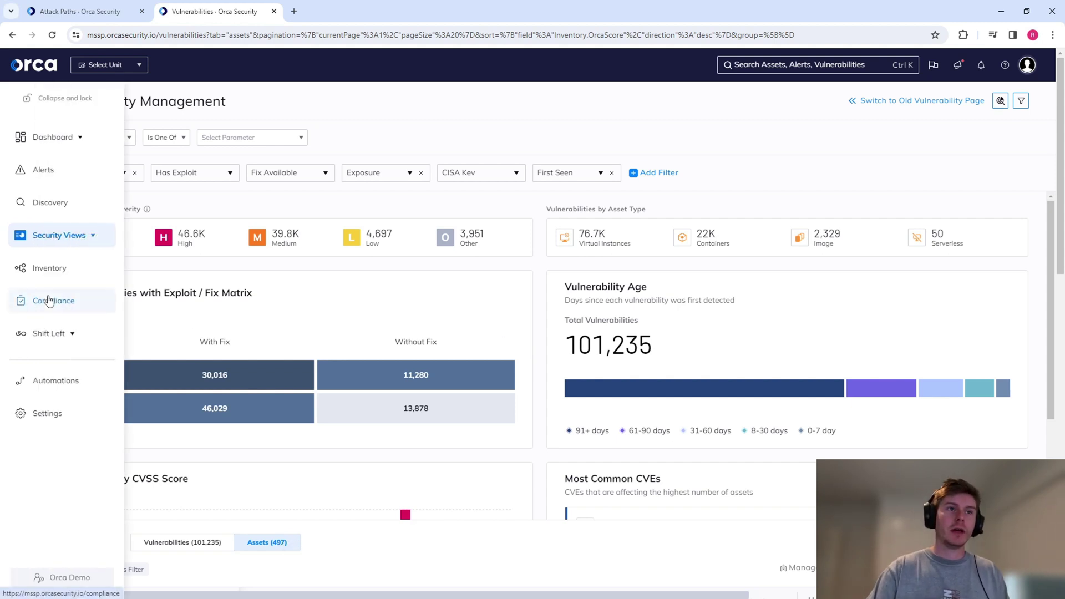
- Go to Compliance and open the Essential 8 Maturity Level 3 framework
{"action": "left_click", "coordinate": [50, 301]}
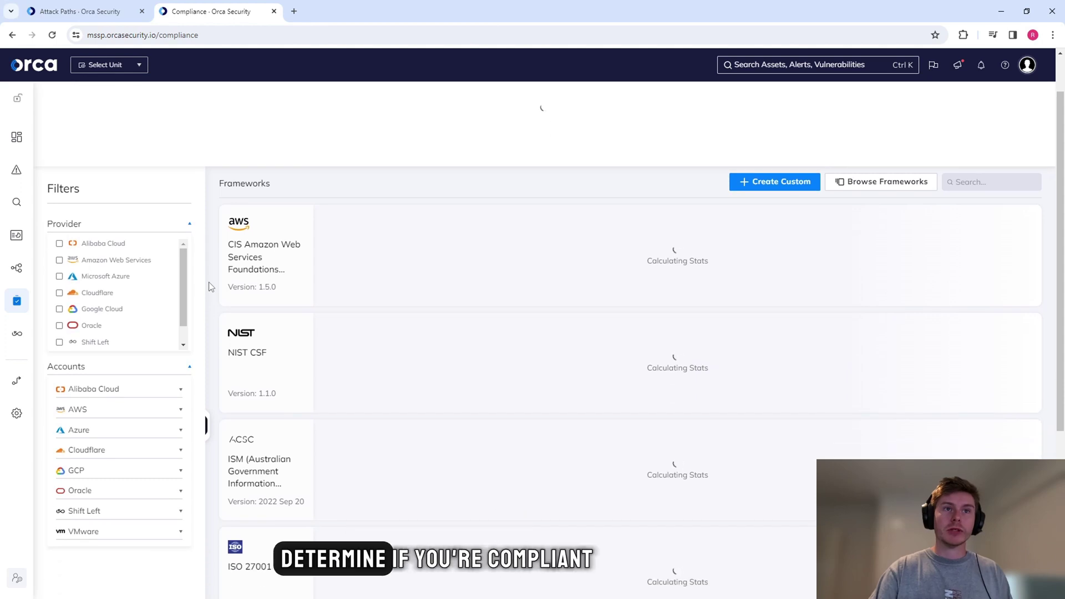
{"action": "scroll", "coordinate": [209, 286], "scroll_direction": "down", "scroll_amount": 2}
{"action": "scroll", "coordinate": [209, 282], "scroll_direction": "down", "scroll_amount": 4}
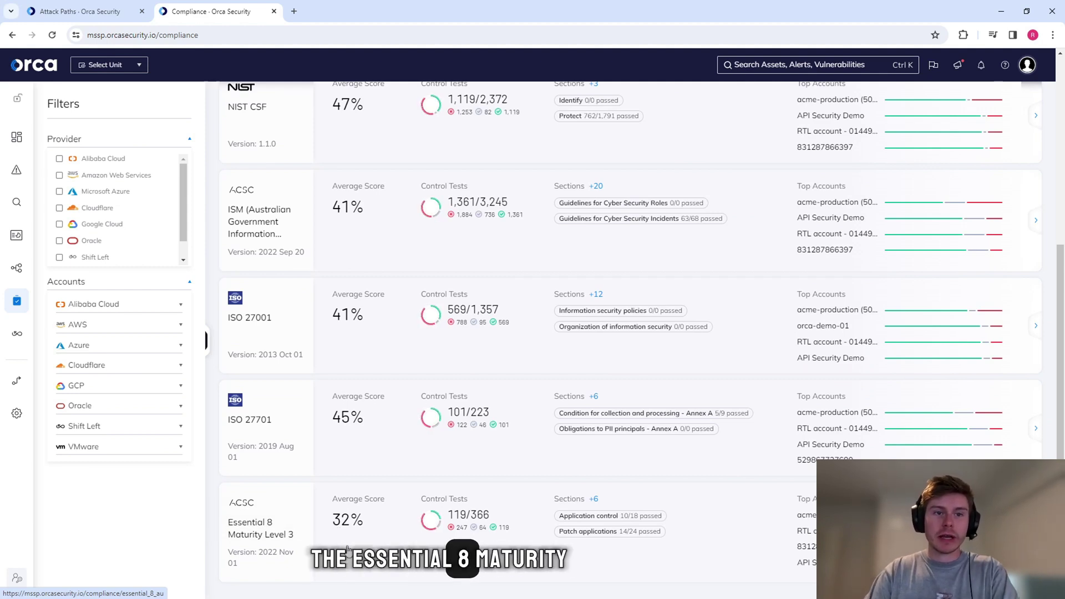
{"action": "left_click", "coordinate": [350, 552]}
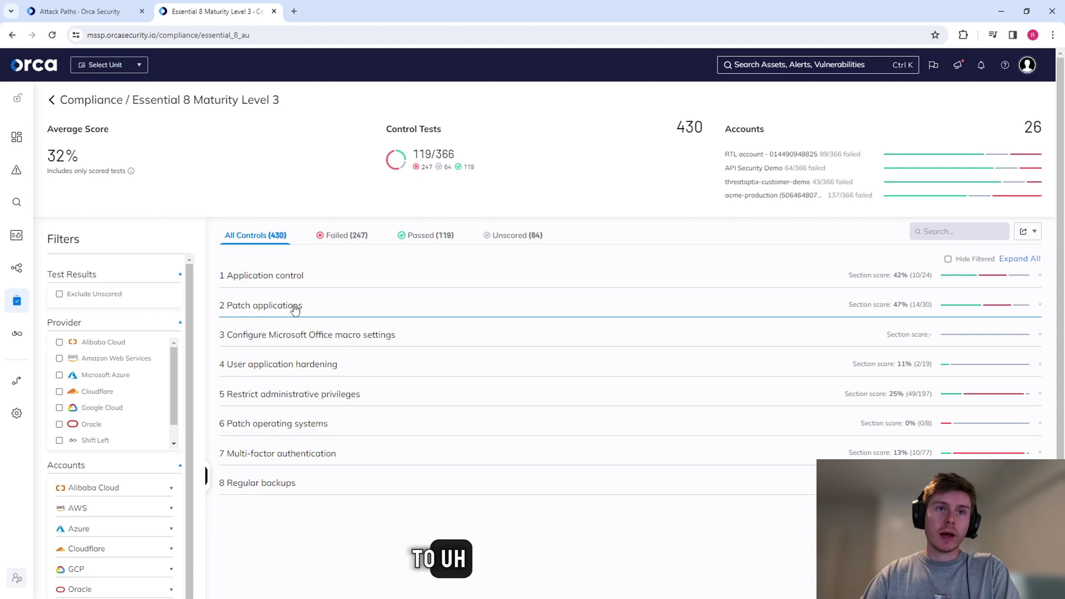
- Expand Patch operating systems, control 6.6 and Restrict administrative privileges, then collapse them
{"action": "left_click", "coordinate": [286, 426]}
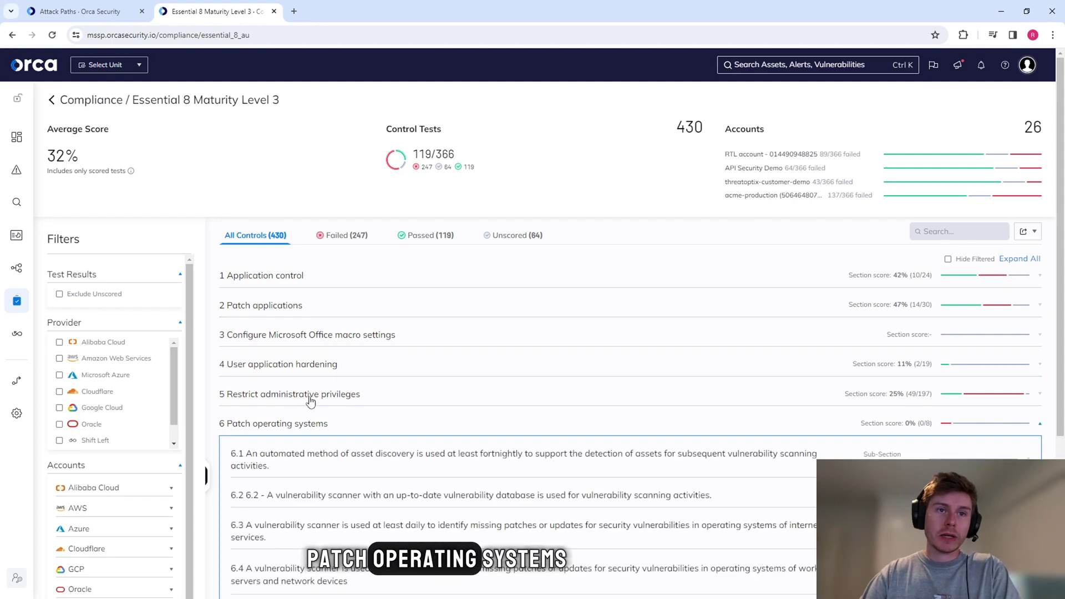
{"action": "scroll", "coordinate": [312, 399], "scroll_direction": "down", "scroll_amount": 4}
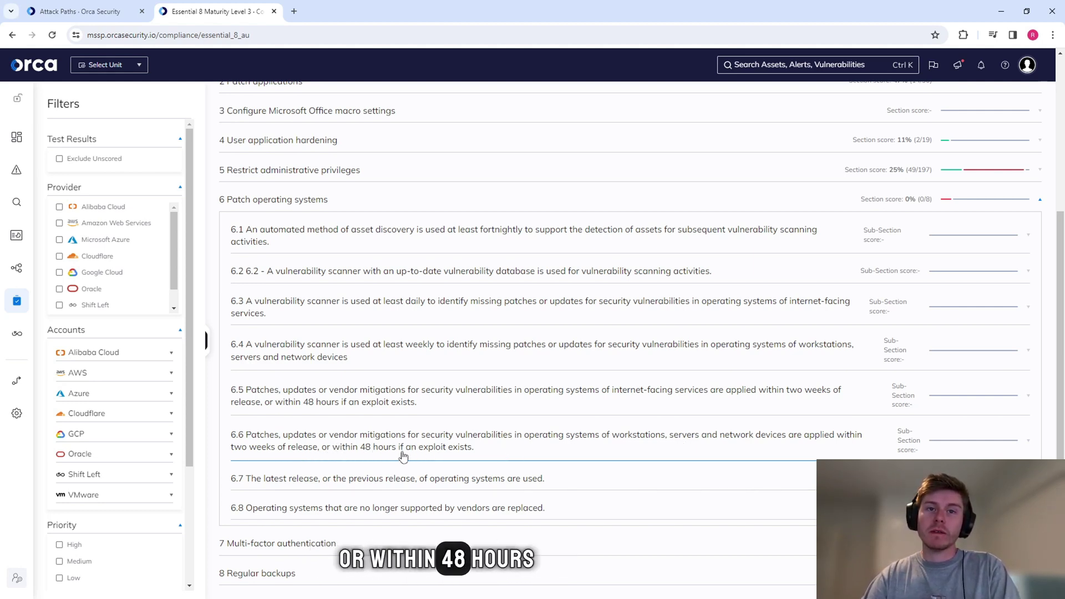
{"action": "left_click", "coordinate": [489, 442]}
{"action": "scroll", "coordinate": [492, 425], "scroll_direction": "down", "scroll_amount": 2}
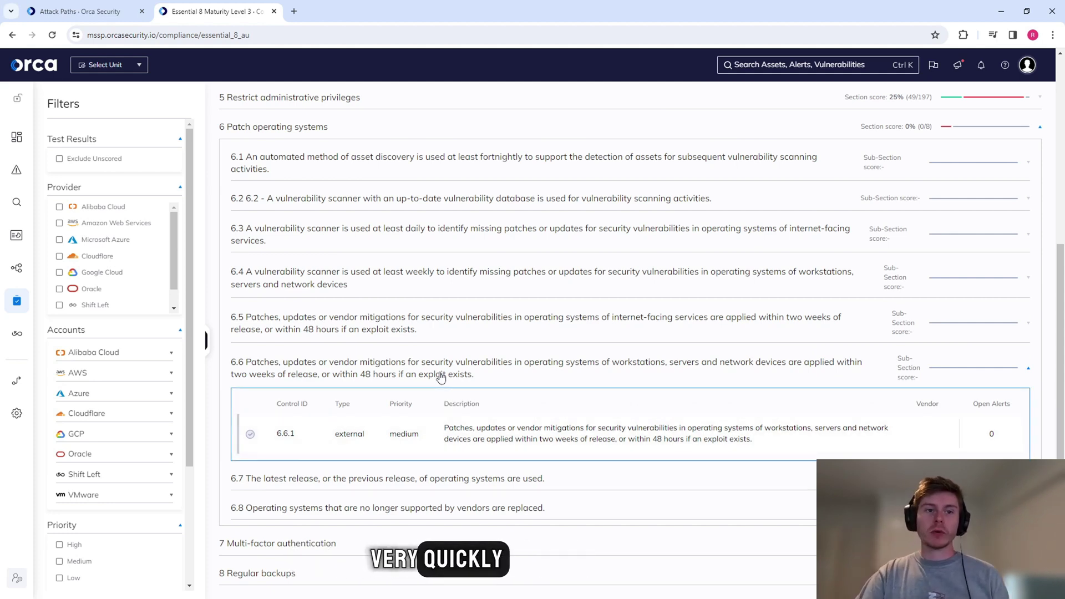
{"action": "scroll", "coordinate": [388, 333], "scroll_direction": "up", "scroll_amount": 4}
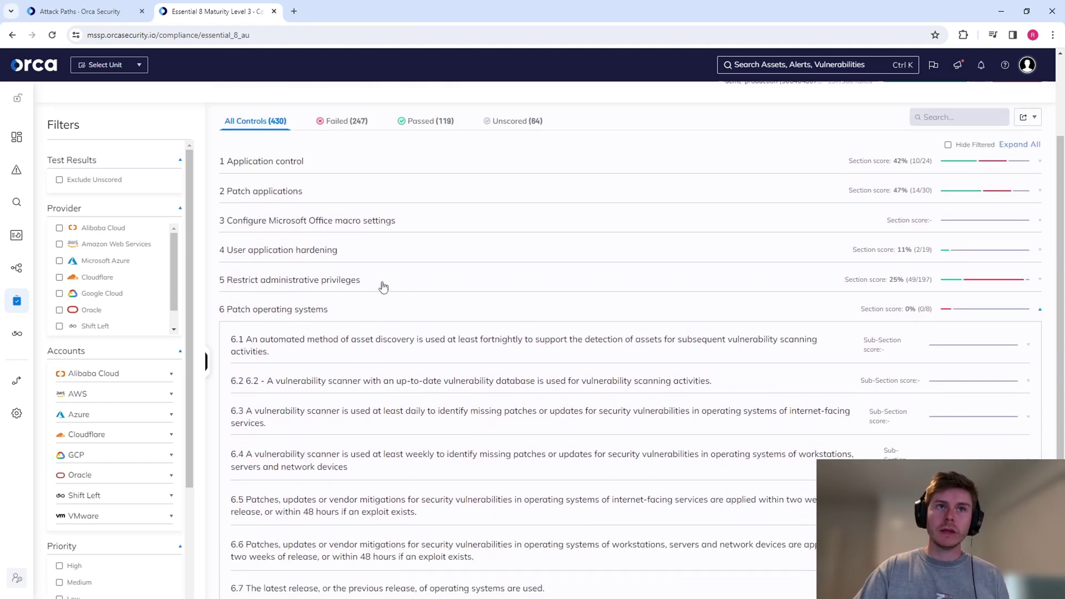
{"action": "left_click", "coordinate": [344, 284]}
{"action": "left_click", "coordinate": [280, 280]}
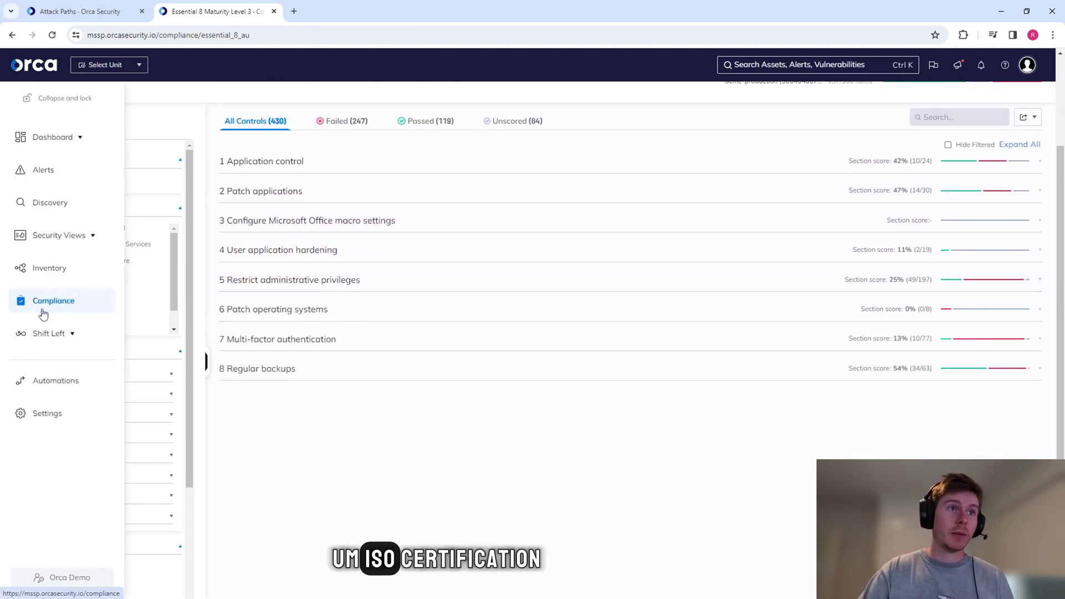
- Return to the Compliance overview and expand Security Views and Shift Left in the sidebar
{"action": "left_click", "coordinate": [43, 307]}
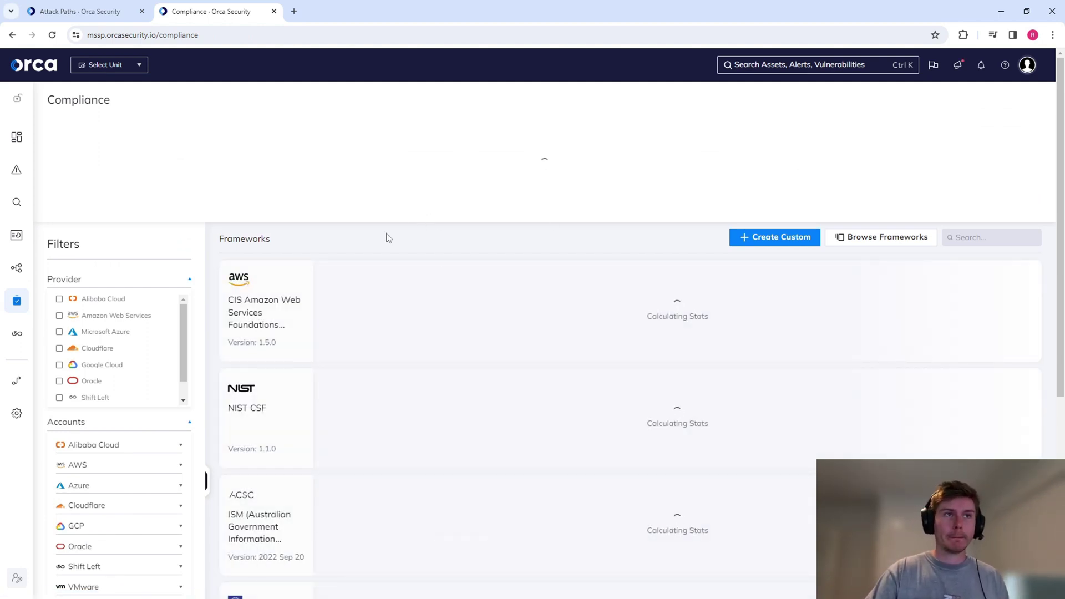
{"action": "left_click", "coordinate": [61, 238]}
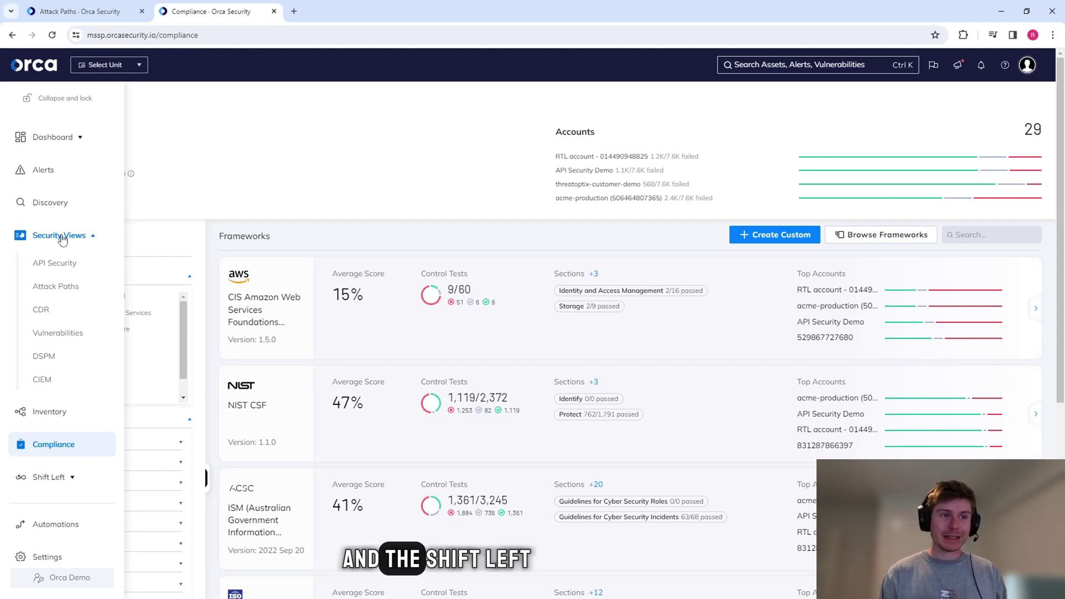
{"action": "left_click", "coordinate": [62, 239]}
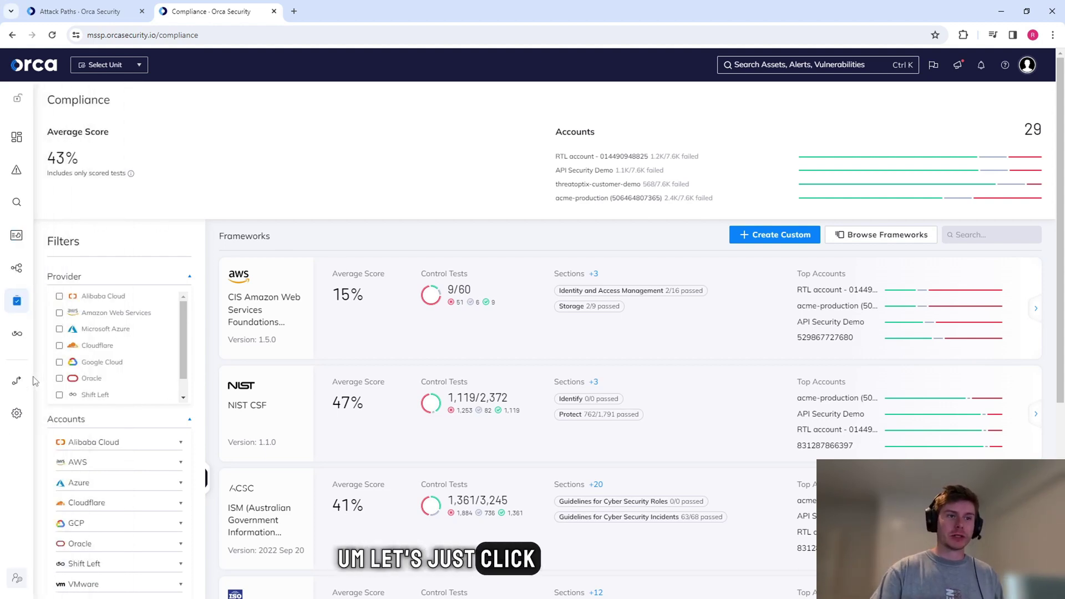
{"action": "left_click", "coordinate": [29, 335]}
- Open Shift Left Code Security to see the 803 repository alerts and top violated controls
{"action": "left_click", "coordinate": [53, 364]}
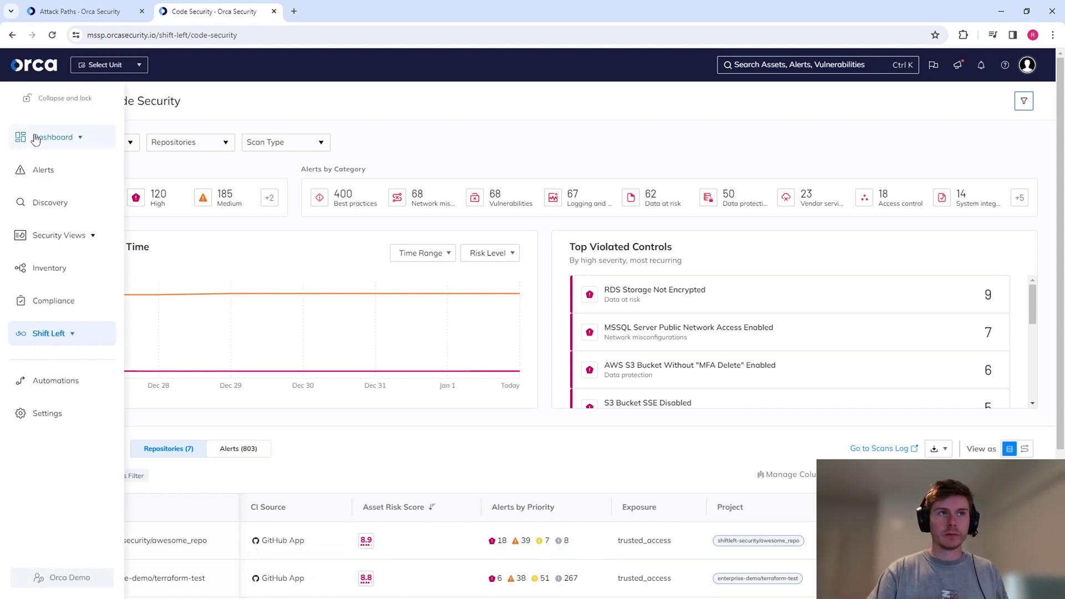
- Open the Risk Dashboard from the Dashboard menu in the sidebar
{"action": "left_click", "coordinate": [35, 138]}
{"action": "left_click", "coordinate": [48, 165]}
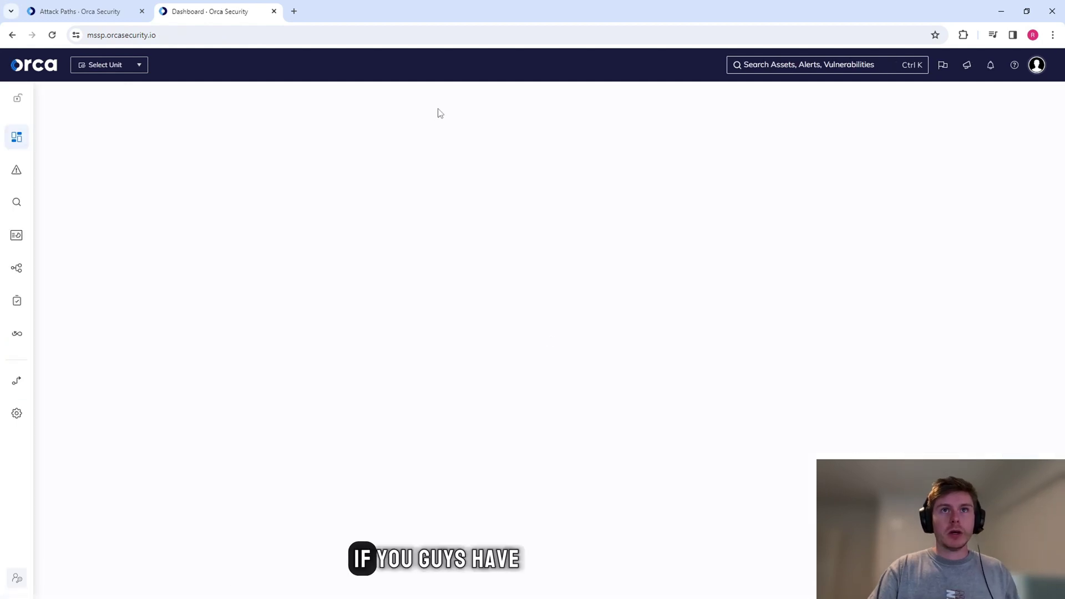